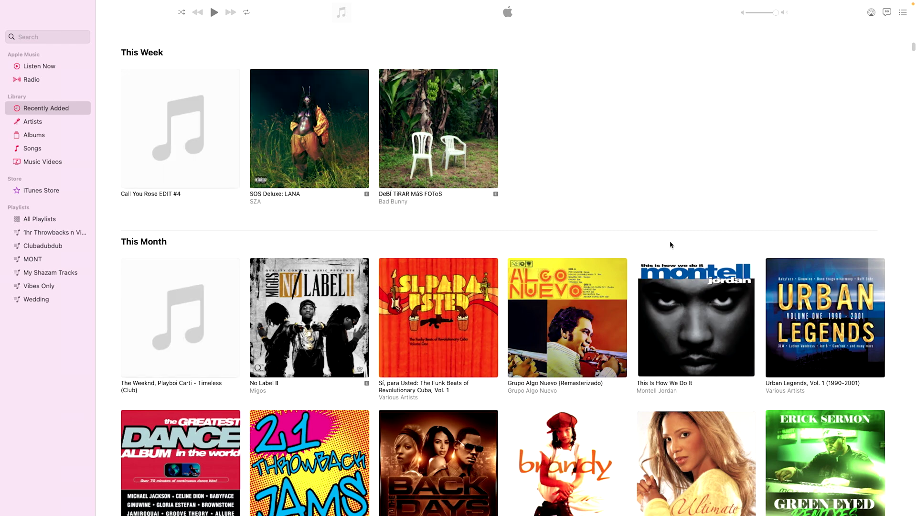
- Look through the recently added albums in Apple Music, from this week's additions back to the last six months
scroll(562, 231, down, 10)
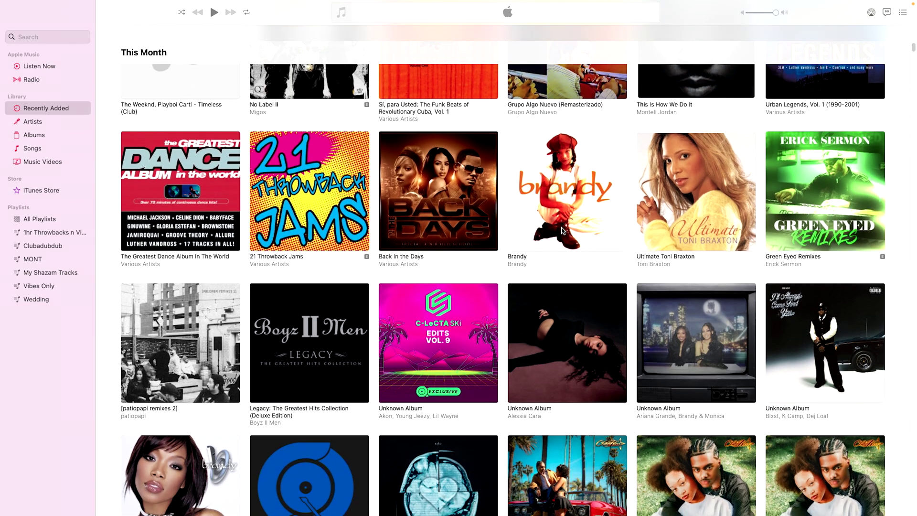
scroll(454, 194, up, 10)
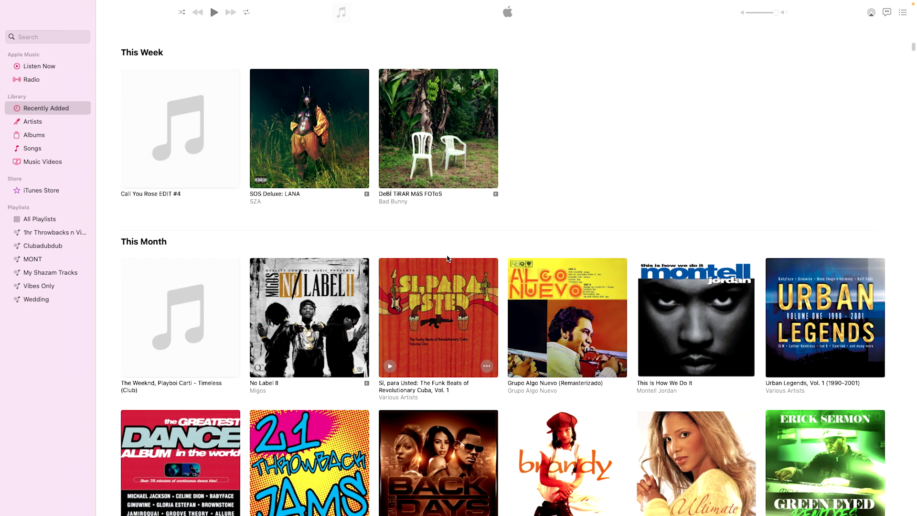
scroll(485, 217, down, 10)
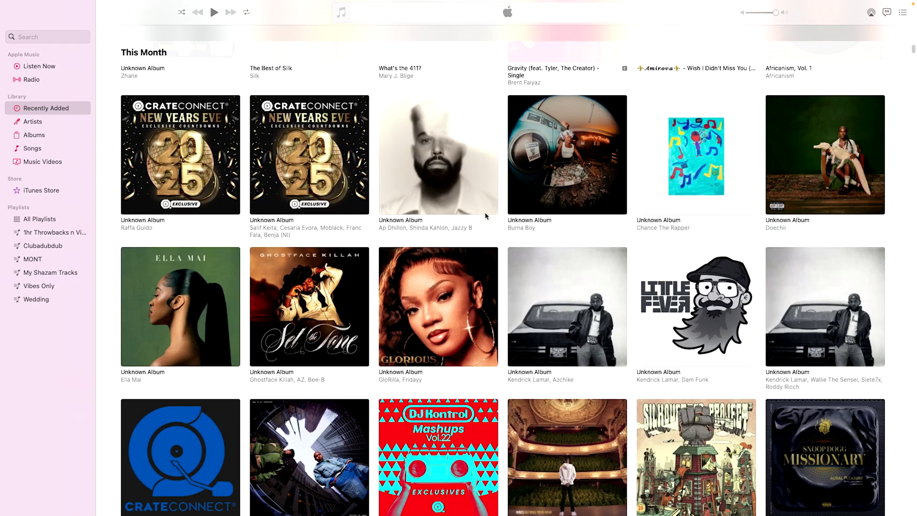
scroll(486, 216, up, 5)
scroll(486, 216, up, 5)
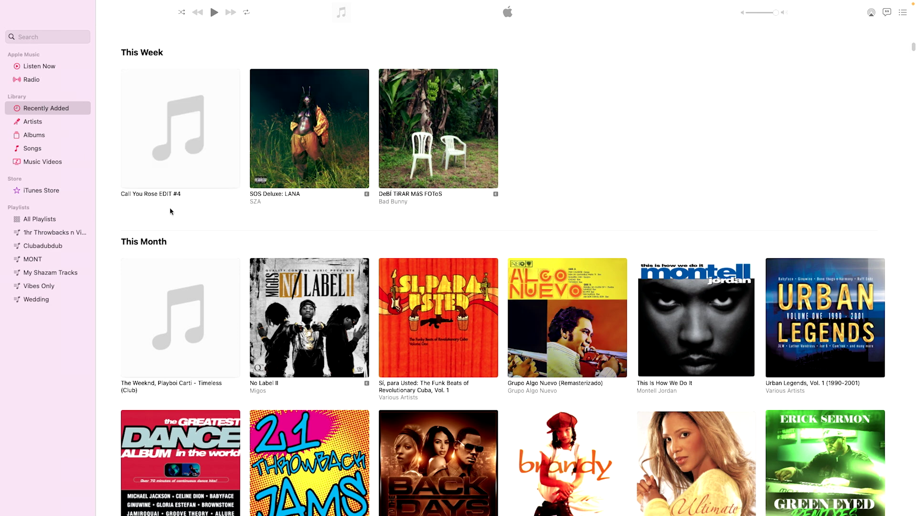
scroll(292, 263, down, 20)
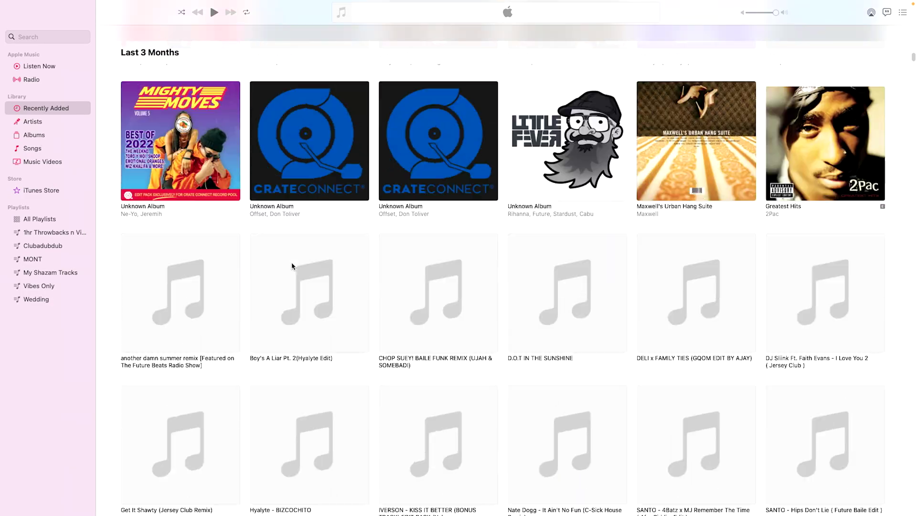
scroll(293, 266, down, 15)
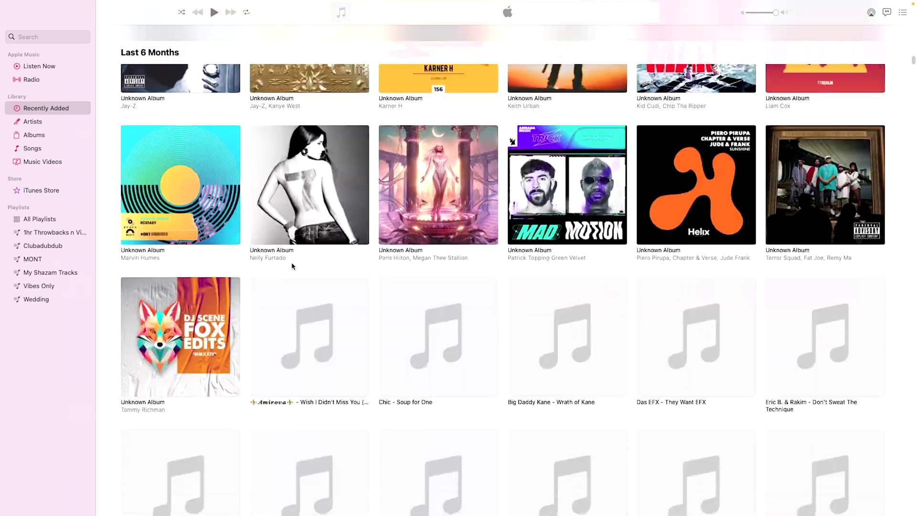
scroll(292, 266, up, 20)
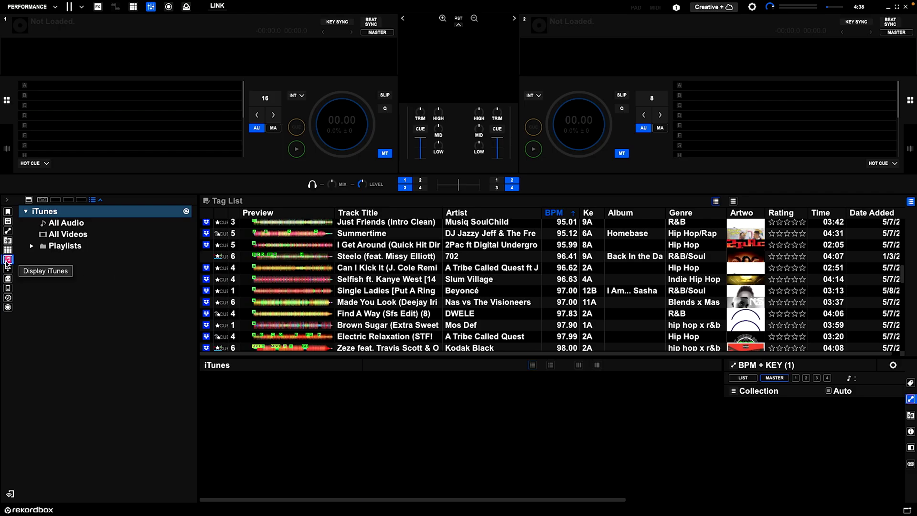
- Switch to rekordbox and show all audio tracks of the iTunes library
click(26, 211)
click(26, 212)
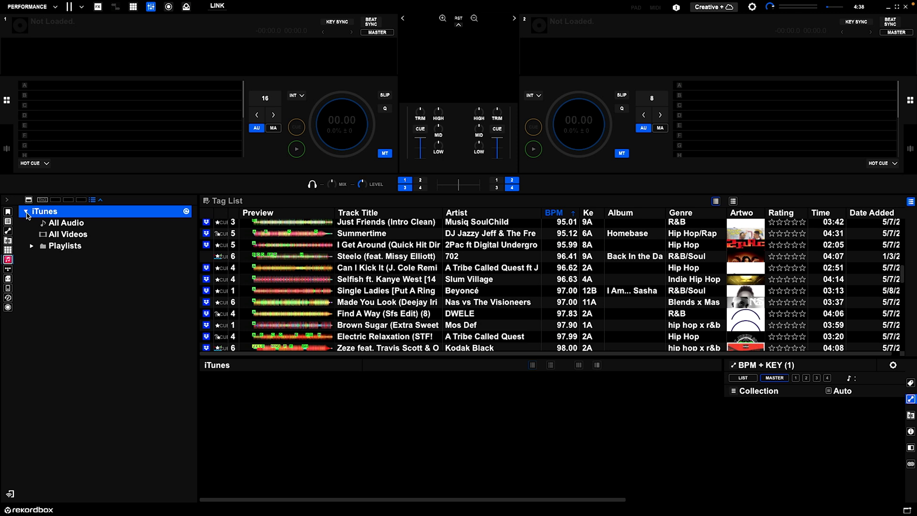
click(27, 212)
click(27, 212)
click(71, 227)
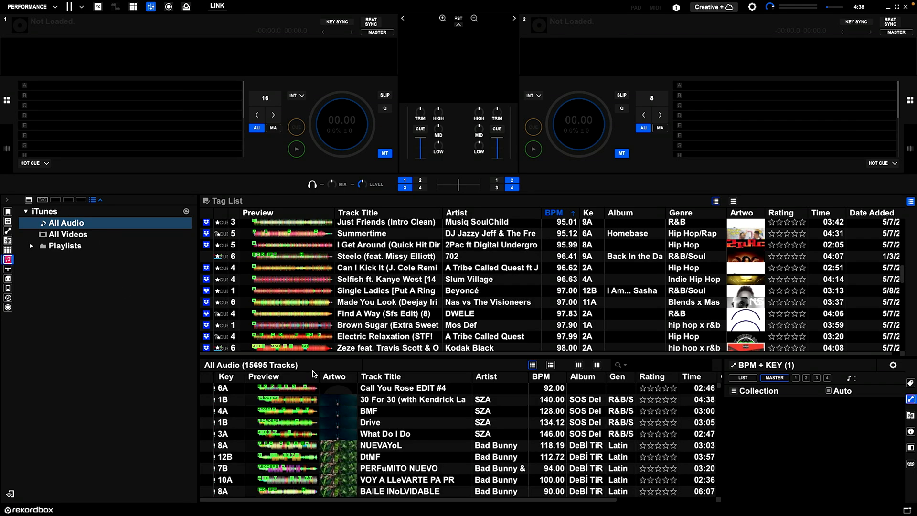
- Enlarge the iTunes track list, look through its tracks and select Call You Rose EDIT #4
drag(340, 358, 340, 331)
scroll(320, 415, down, 3)
scroll(319, 414, down, 15)
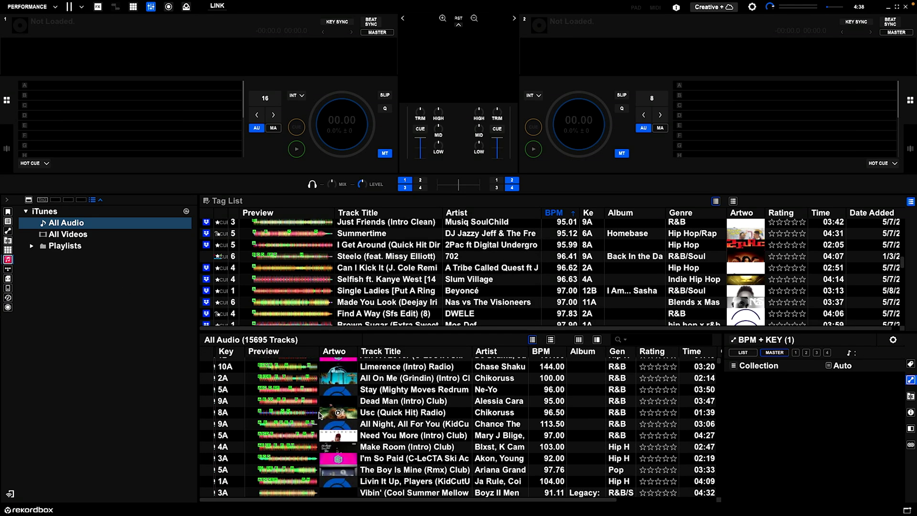
scroll(319, 415, down, 10)
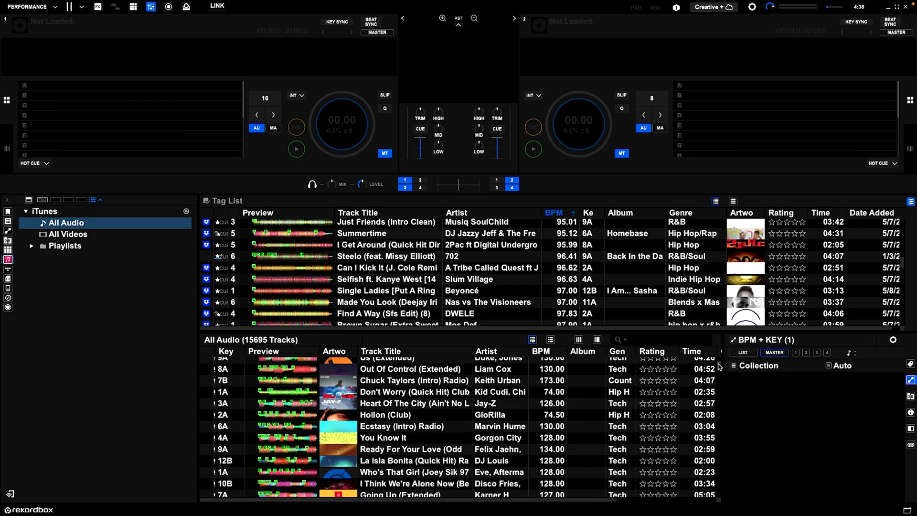
scroll(718, 365, up, 20)
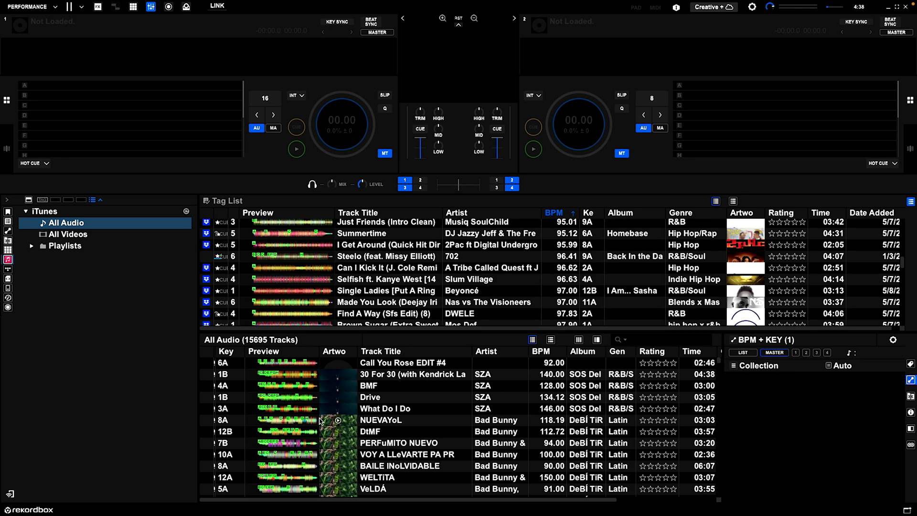
click(388, 366)
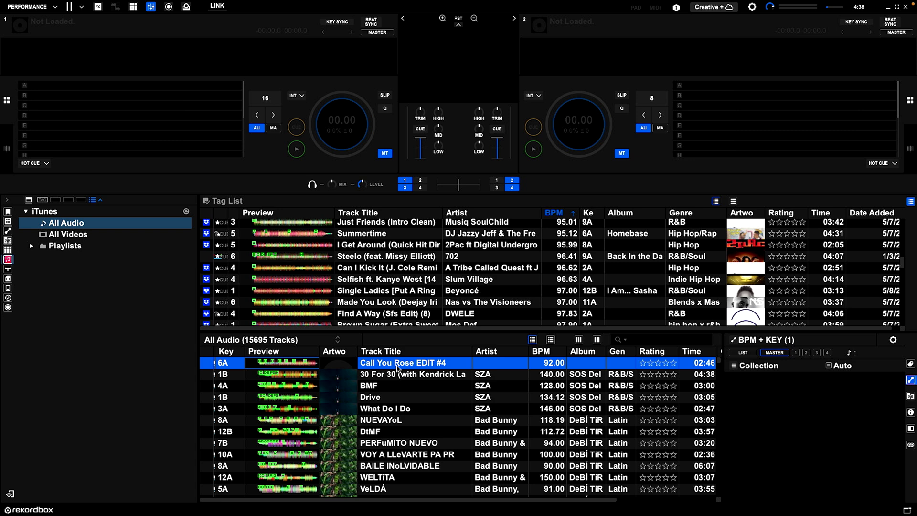
- Show the rekordbox playlists and look through the tracks of the Fri Aug 23 playlist
click(8, 221)
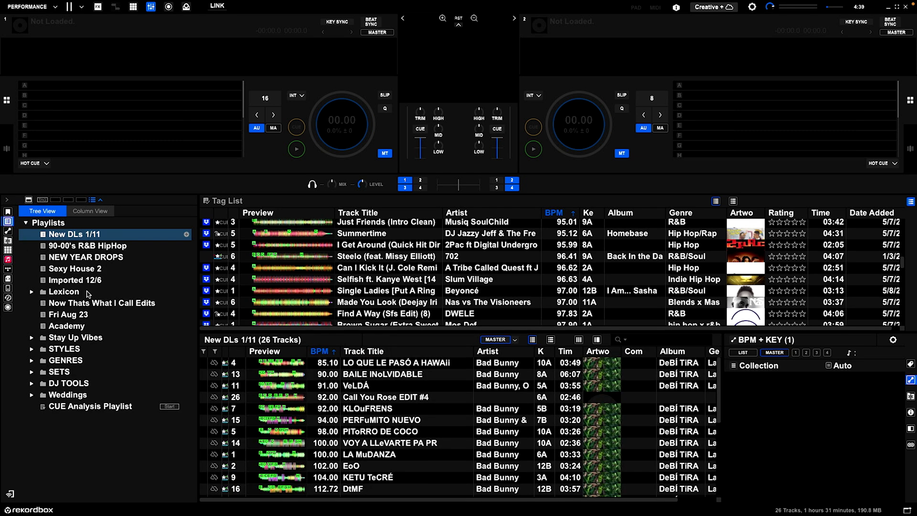
click(67, 314)
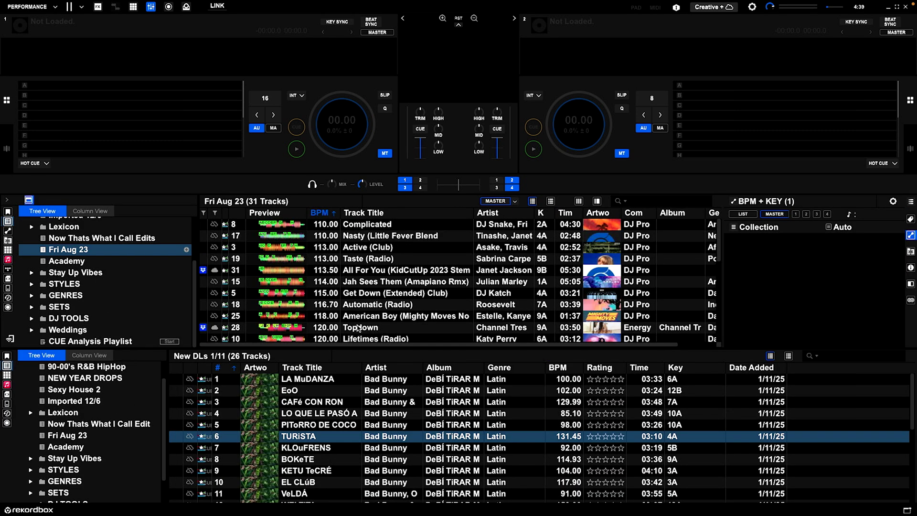
scroll(303, 319, down, 3)
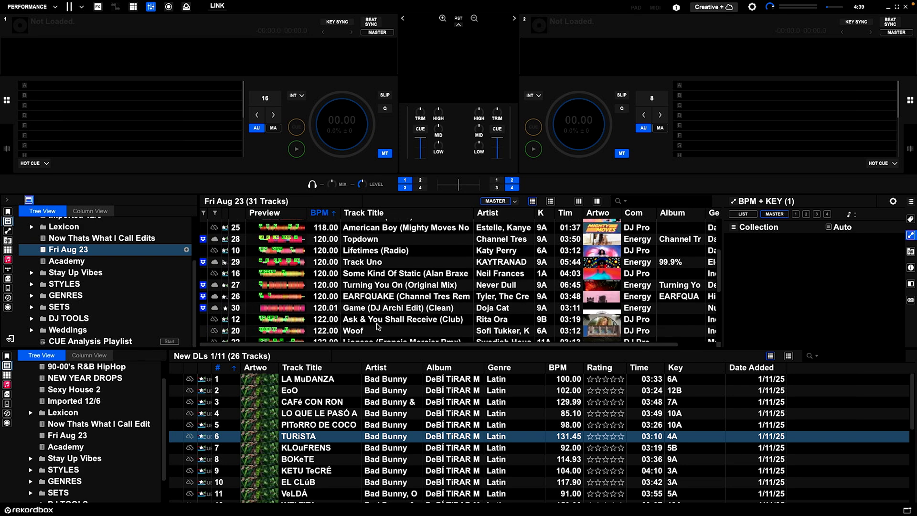
scroll(101, 277, up, 2)
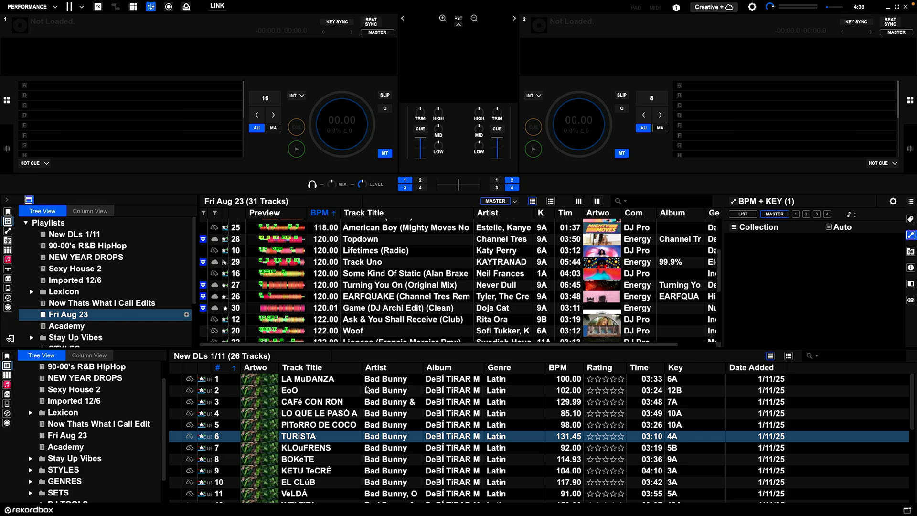
- Show the iTunes library's All Audio list in the lower browser and look through its tracks
click(7, 384)
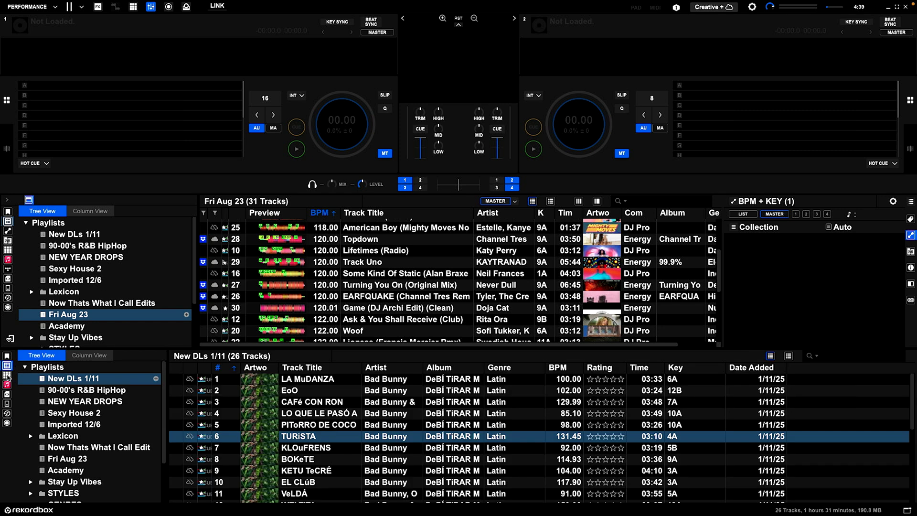
click(7, 385)
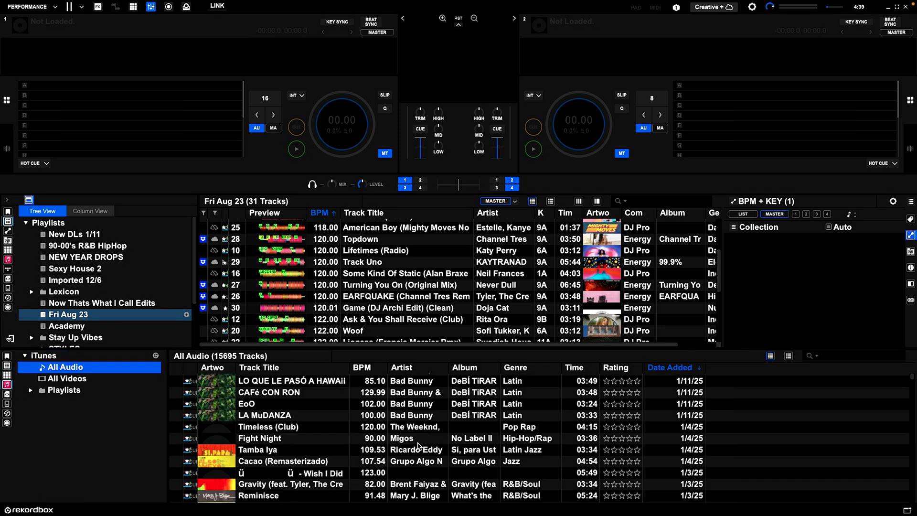
scroll(136, 244, down, 3)
scroll(96, 238, up, 3)
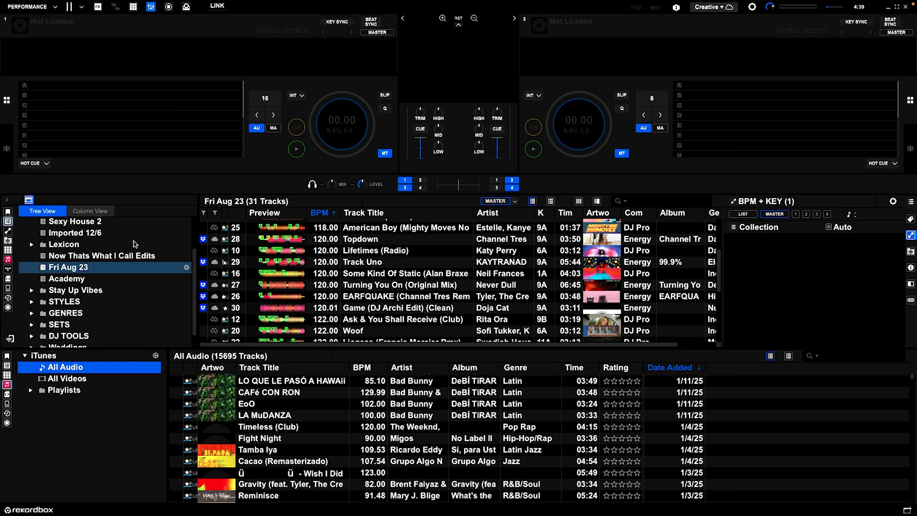
- Look through the rekordbox playlist tree in the upper browser and view the tracks of the Reggaeton playlist
click(58, 227)
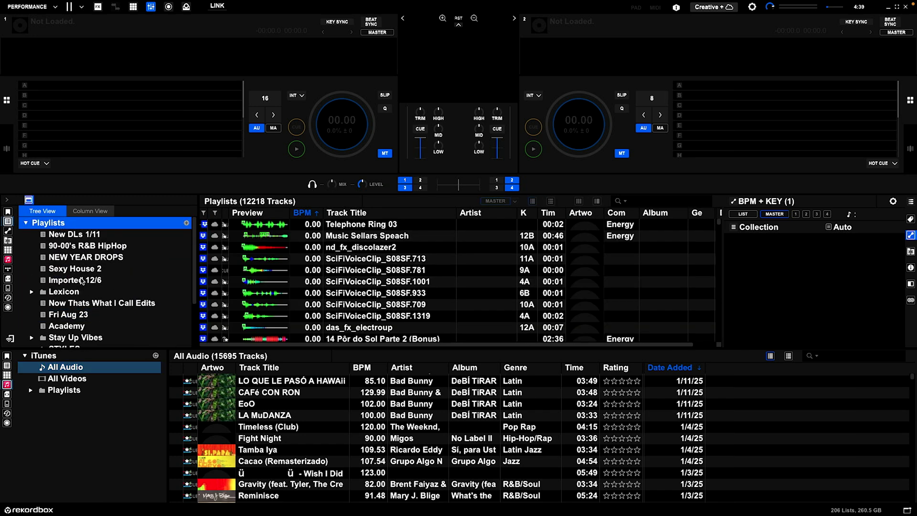
scroll(82, 281, down, 3)
scroll(82, 280, up, 3)
scroll(82, 286, down, 3)
click(67, 291)
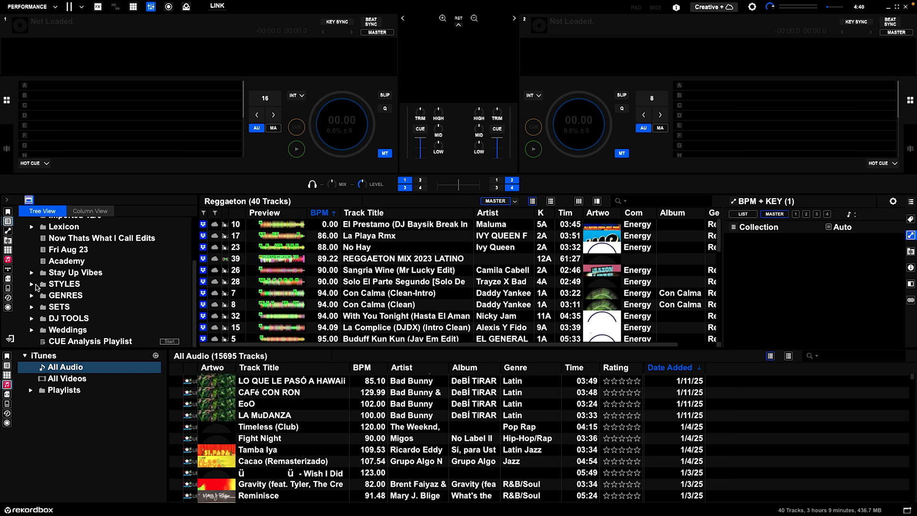
scroll(82, 267, up, 3)
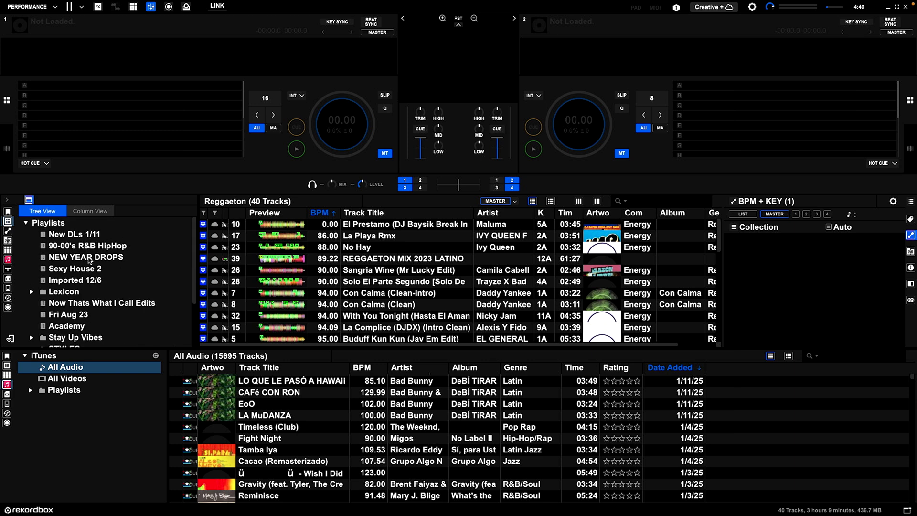
scroll(90, 258, down, 3)
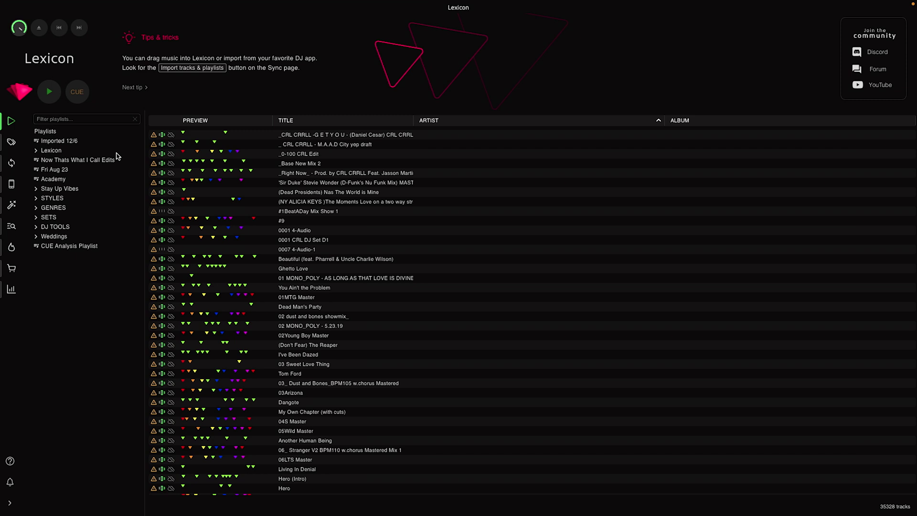
- Switch to Lexicon, open the sync settings and set the sync target to Rekordbox 6 & 7 Direct
click(12, 163)
click(346, 132)
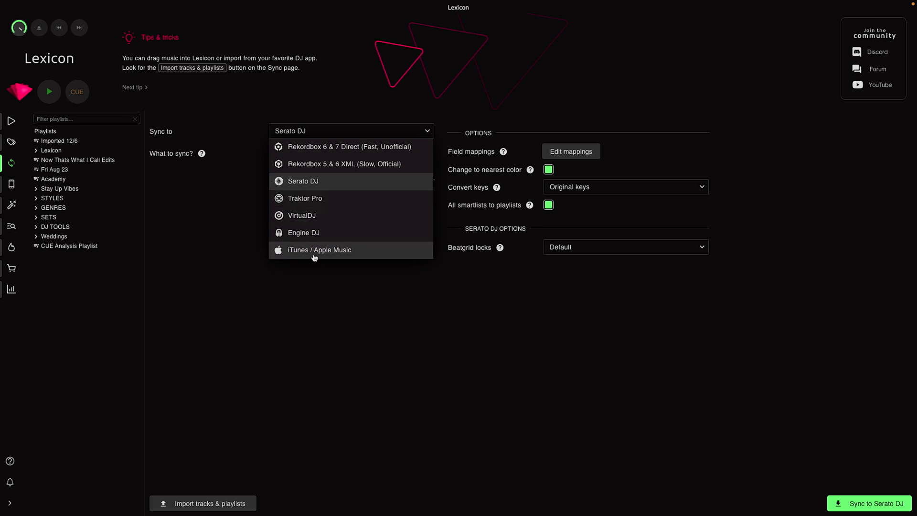
click(341, 254)
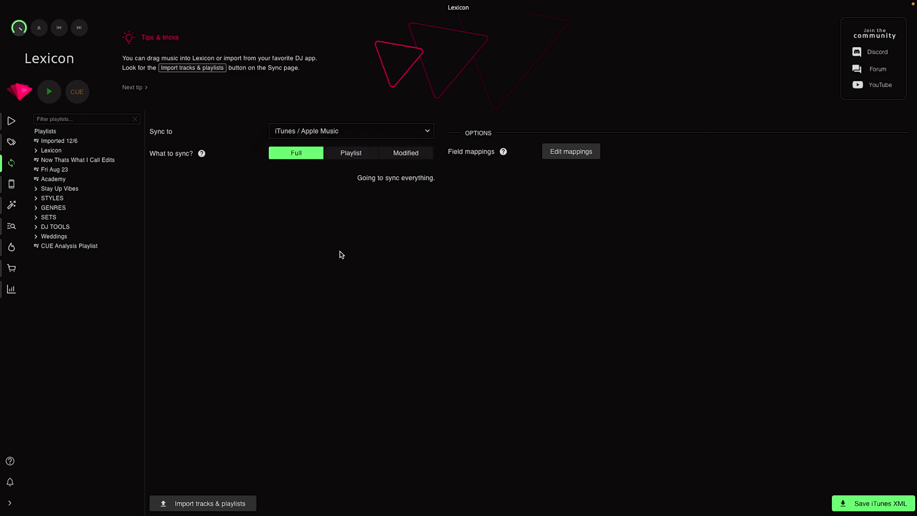
click(359, 137)
click(340, 146)
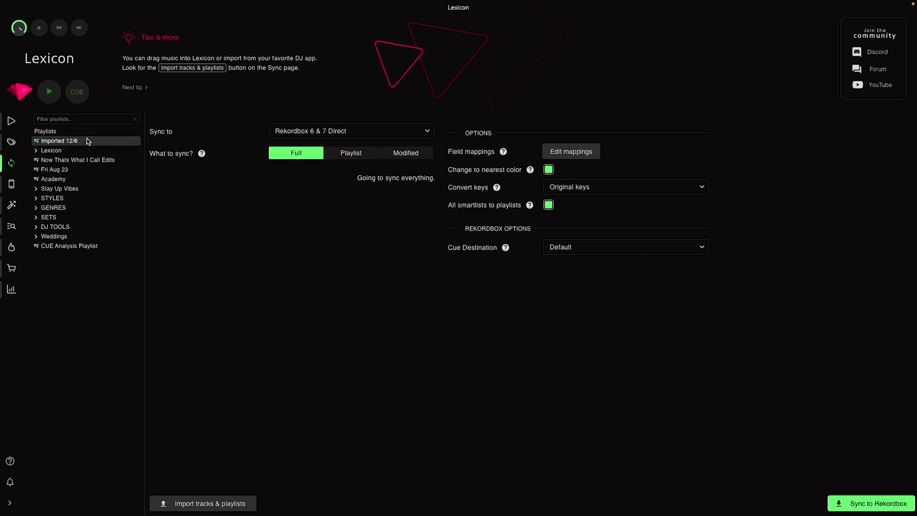
- Delete all playlists and playlist folders from the list, from Imported 12/6 through CUE Analysis Playlist
click(79, 249)
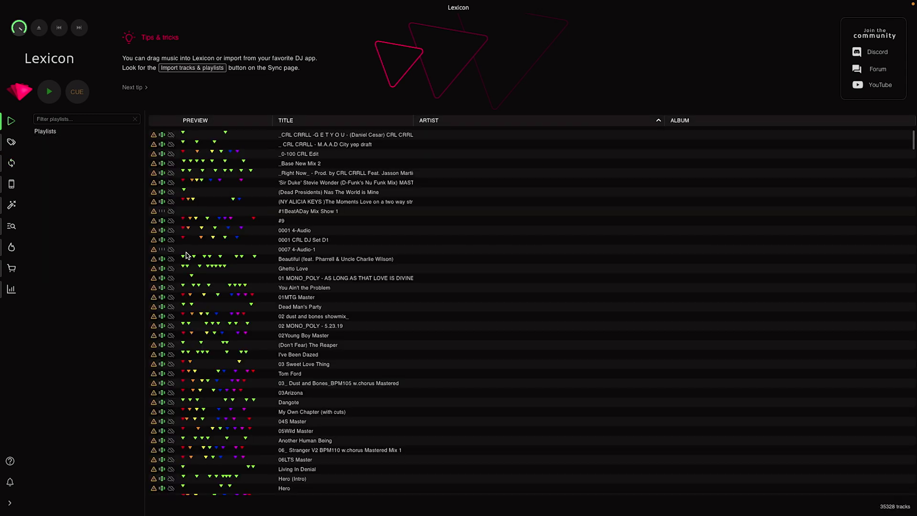
- Review the sync options for the Rekordbox 6 & 7 Direct target, including key conversion and cue destination
click(10, 165)
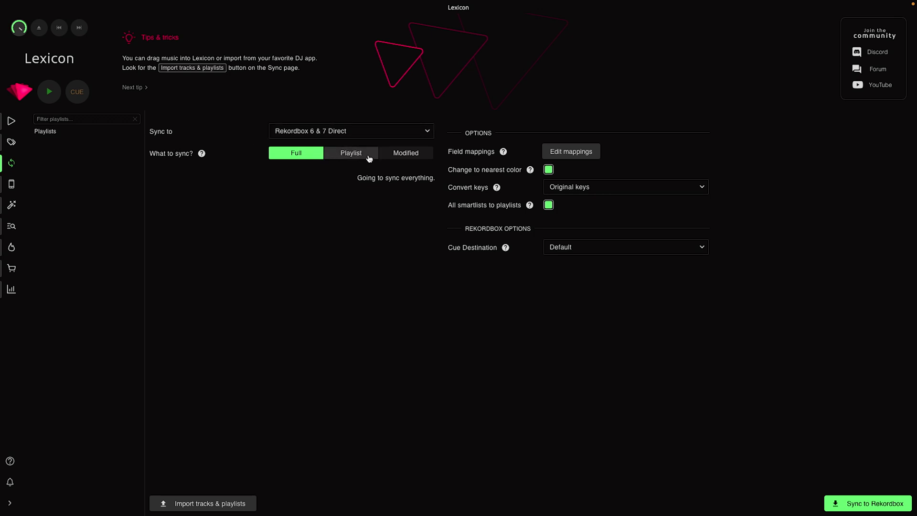
click(372, 136)
click(333, 146)
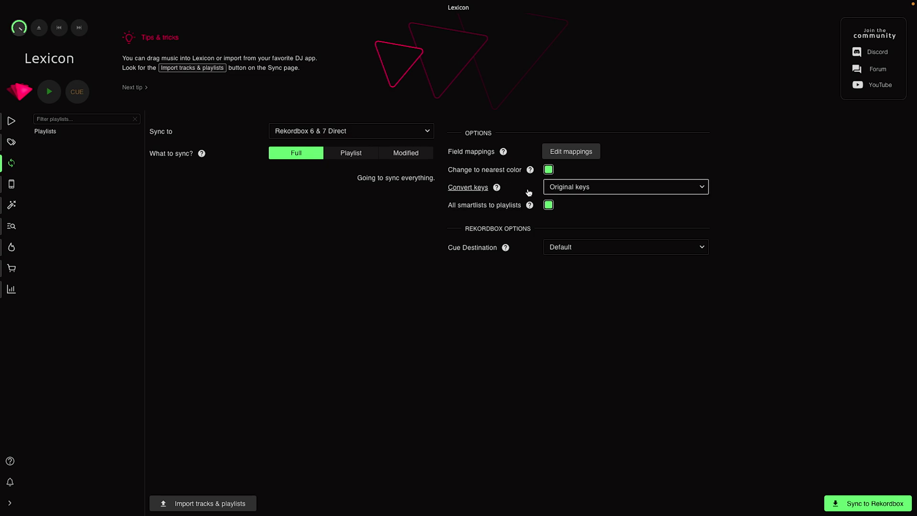
click(547, 249)
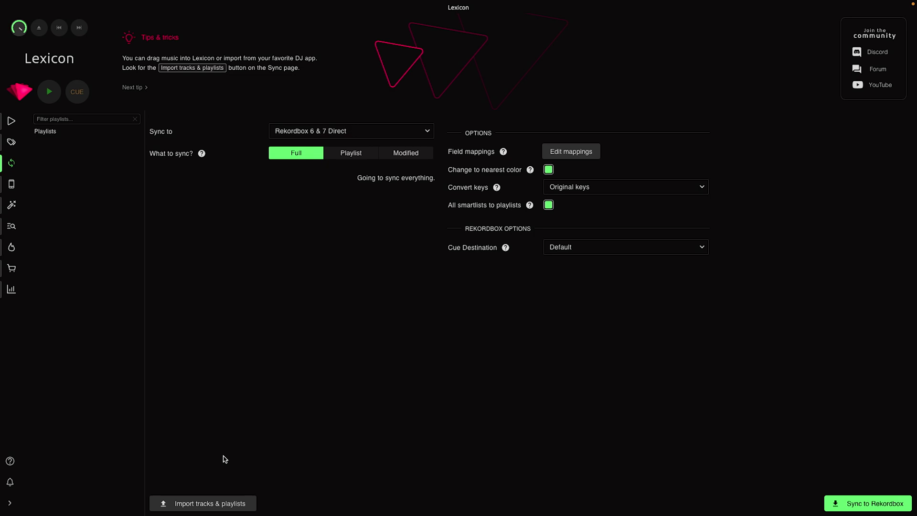
- Run a full import from Rekordbox 6 & 7 with backup creation, merging with the current library and all fields enabled
click(213, 501)
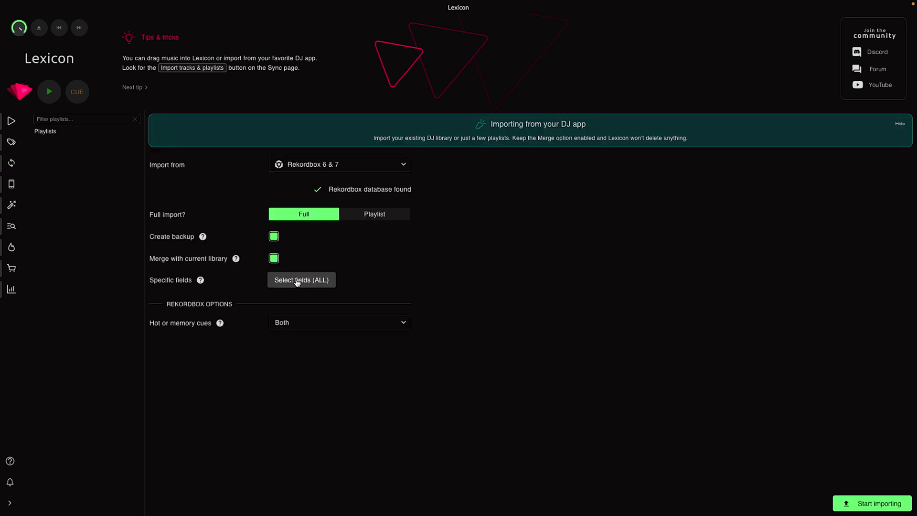
click(855, 506)
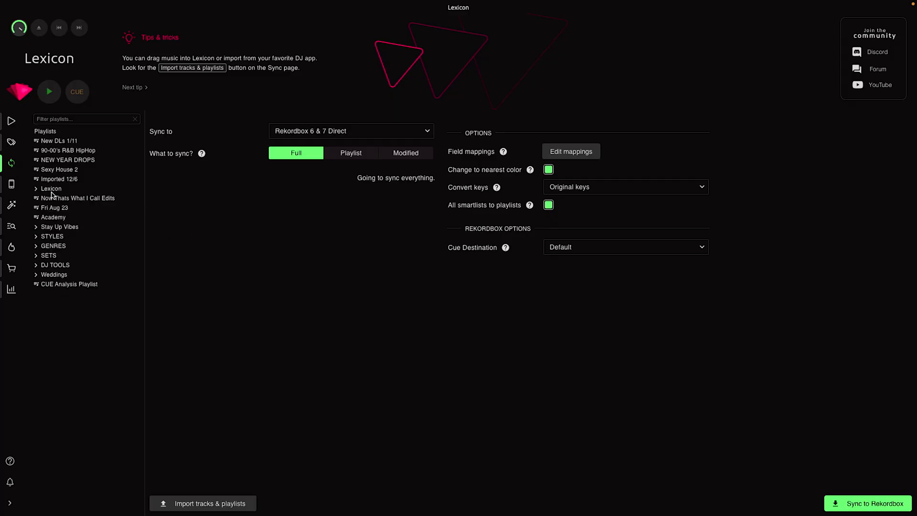
- Examine the contents of the imported playlist folders Stay Up Vibes, GENRES, DJ TOOLS and Weddings
click(36, 227)
click(36, 227)
click(36, 247)
click(36, 246)
click(36, 265)
click(36, 266)
click(35, 275)
click(35, 275)
click(36, 227)
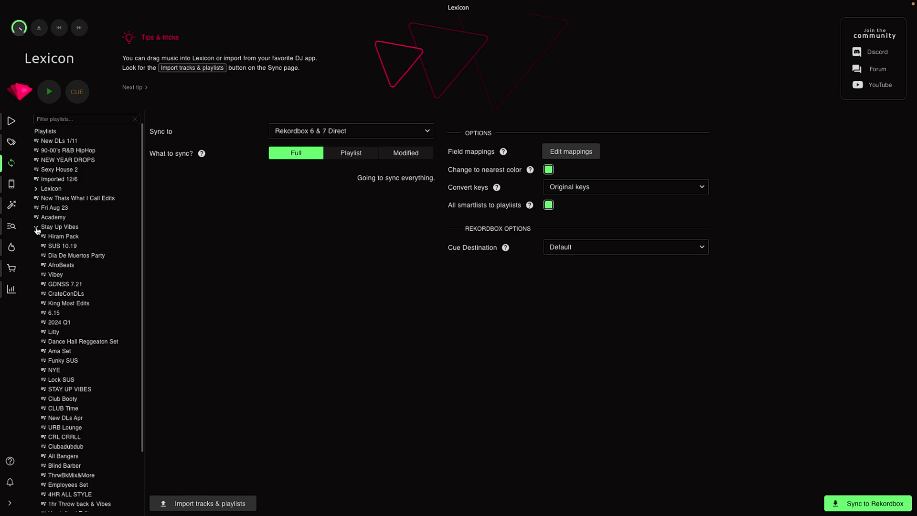
click(37, 228)
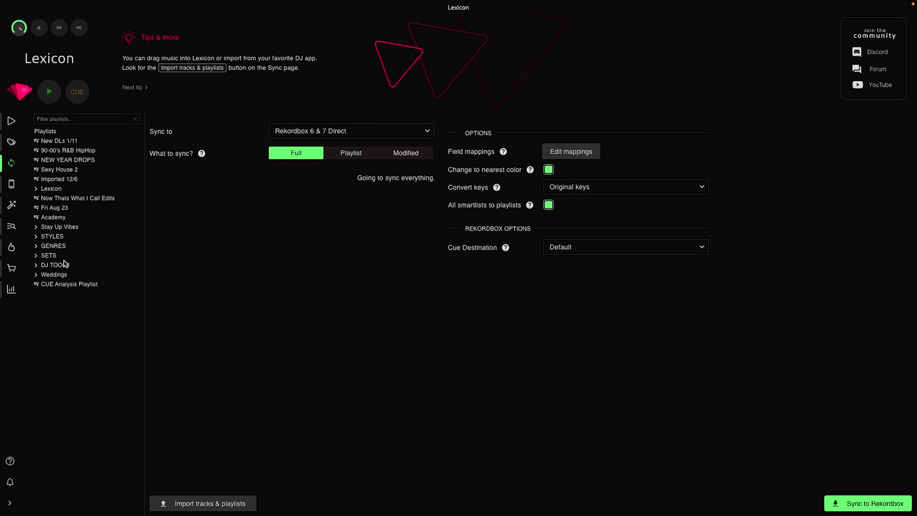
- Review the available Smart Fixes for library cleanup and the Lexicon Mobile page
mouse_move(14, 211)
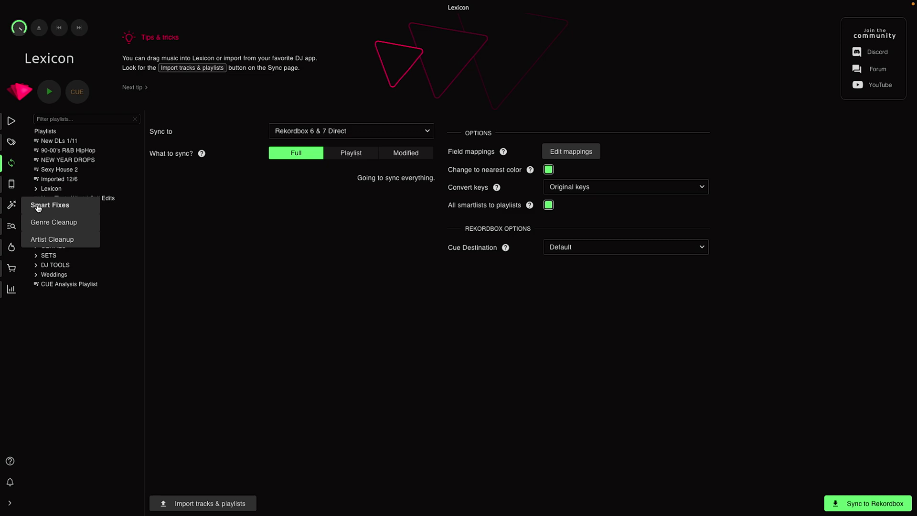
click(37, 205)
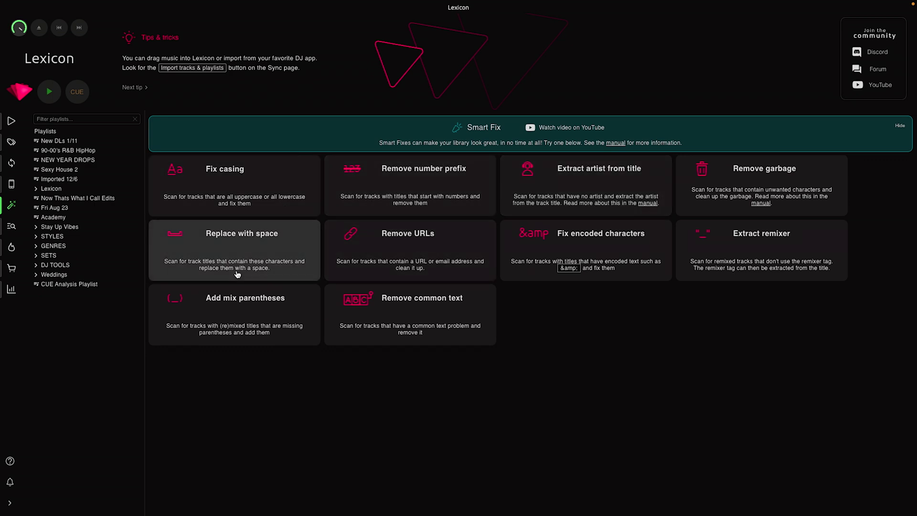
click(11, 184)
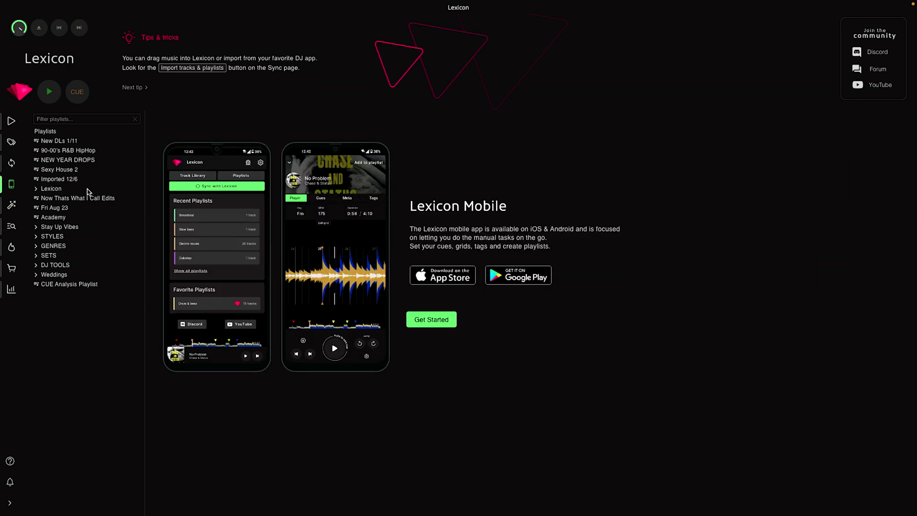
- Run a full sync of the Lexicon library to Serato DJ, confirming that Serato is mirrored with Lexicon
click(10, 164)
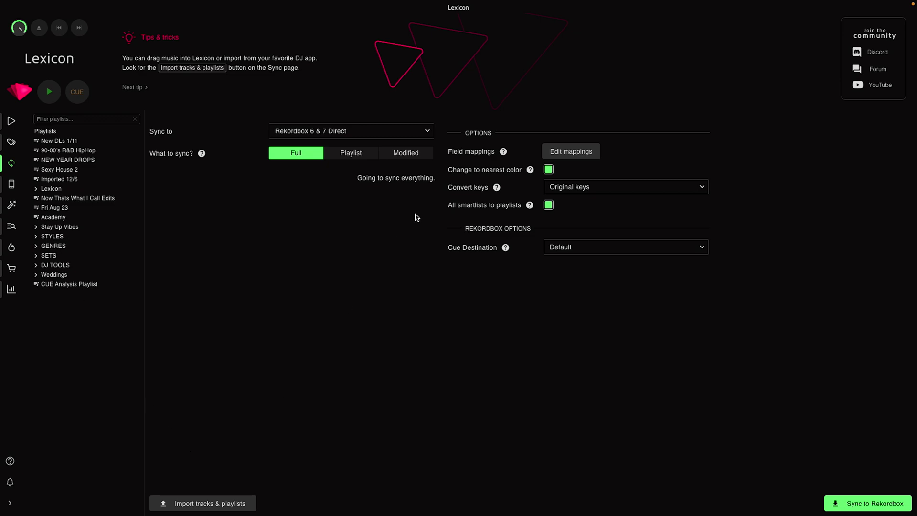
click(385, 134)
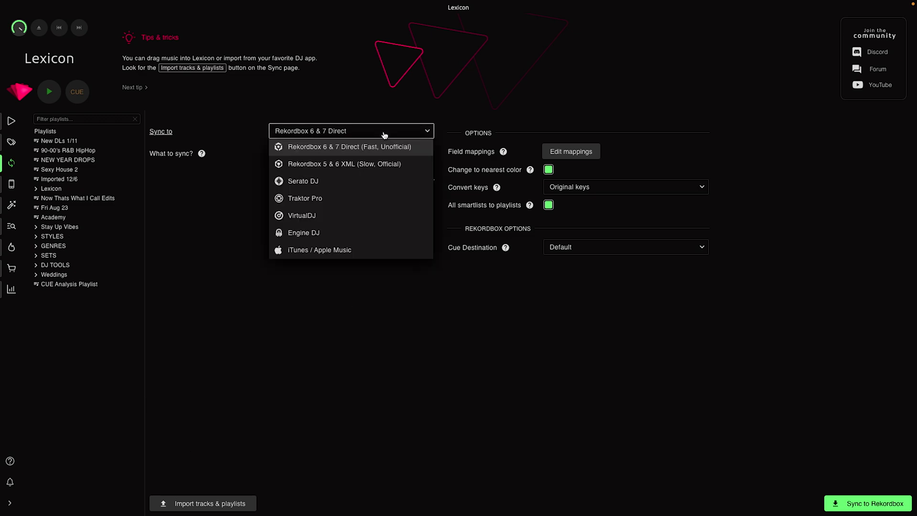
click(333, 182)
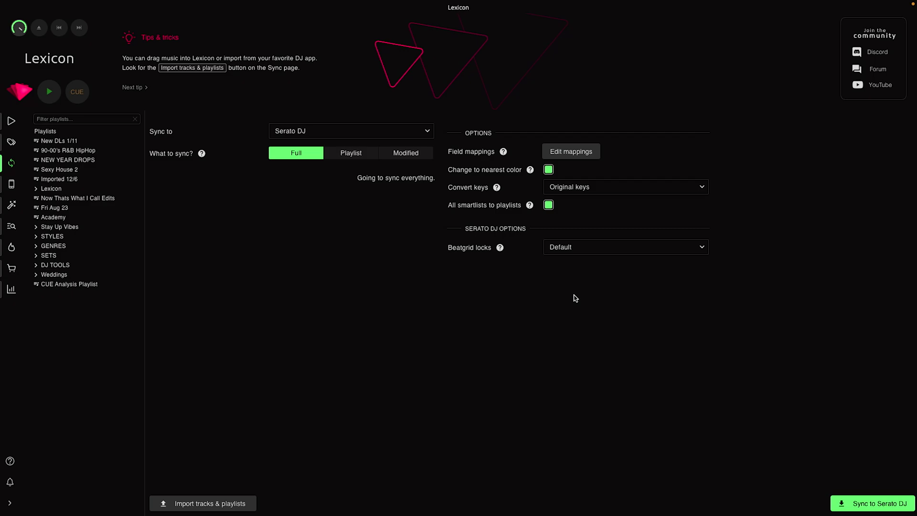
click(868, 504)
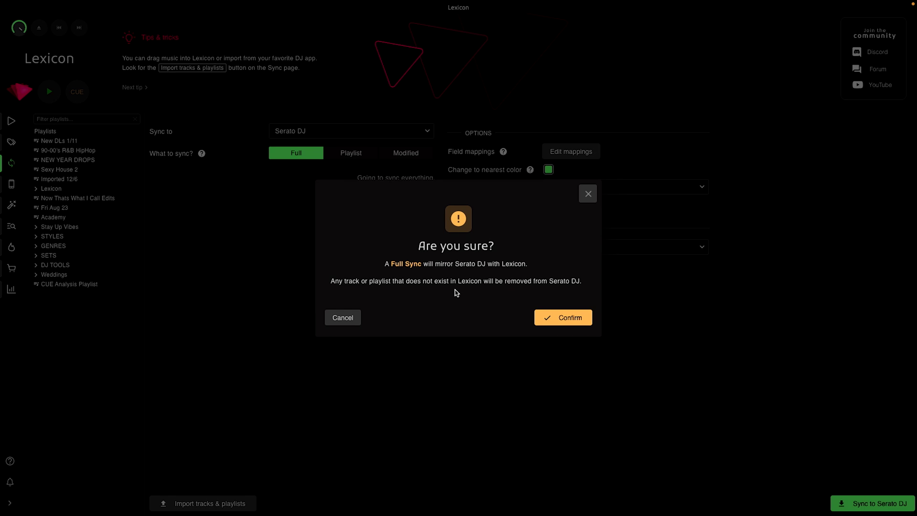
click(557, 322)
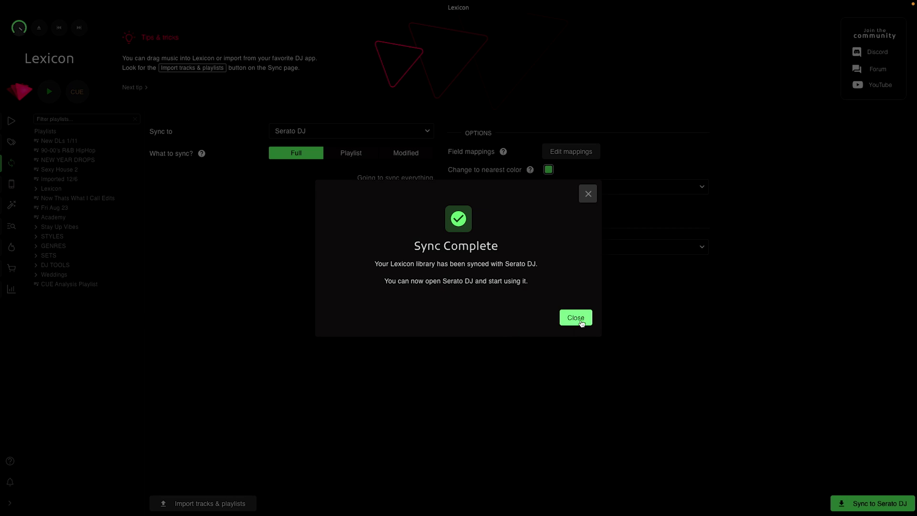
click(576, 318)
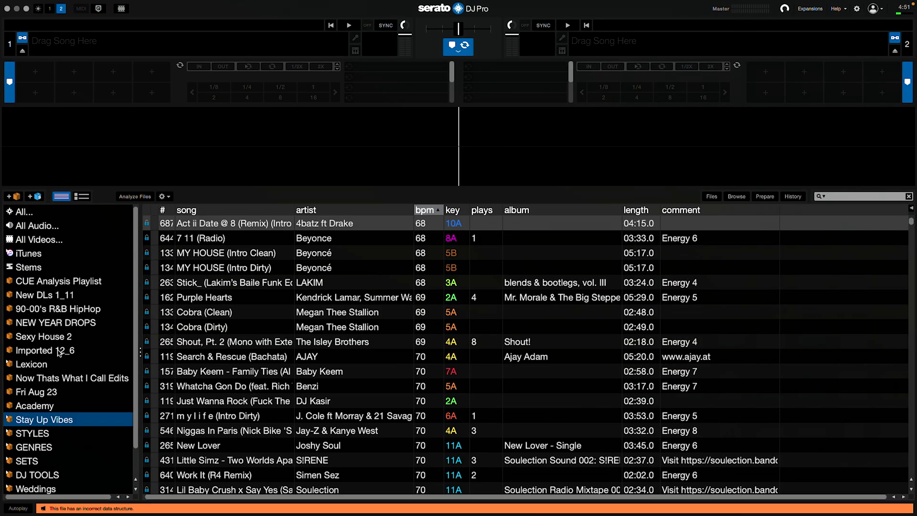
- Switch to Serato DJ Pro and examine the synced crates and the tracks in the Stay Up Vibes crate
scroll(58, 352, down, 2)
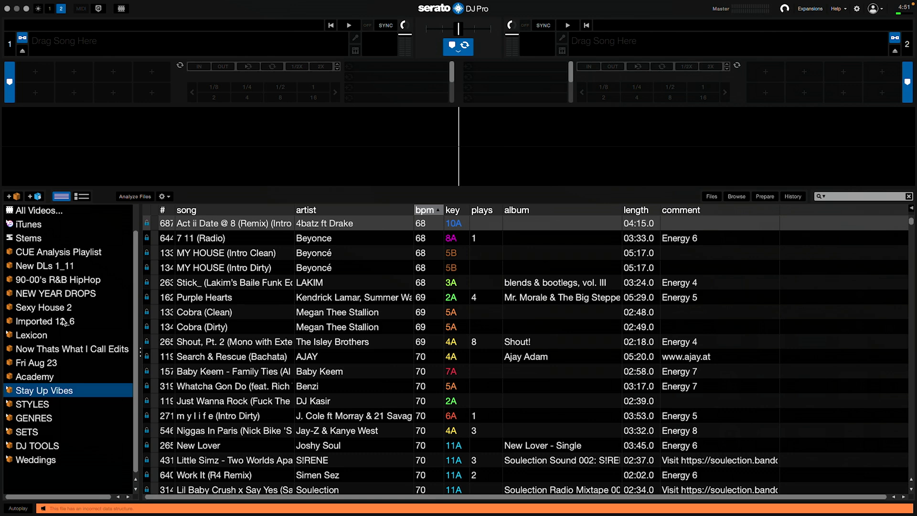
scroll(64, 322, up, 2)
scroll(69, 294, down, 2)
scroll(76, 306, up, 2)
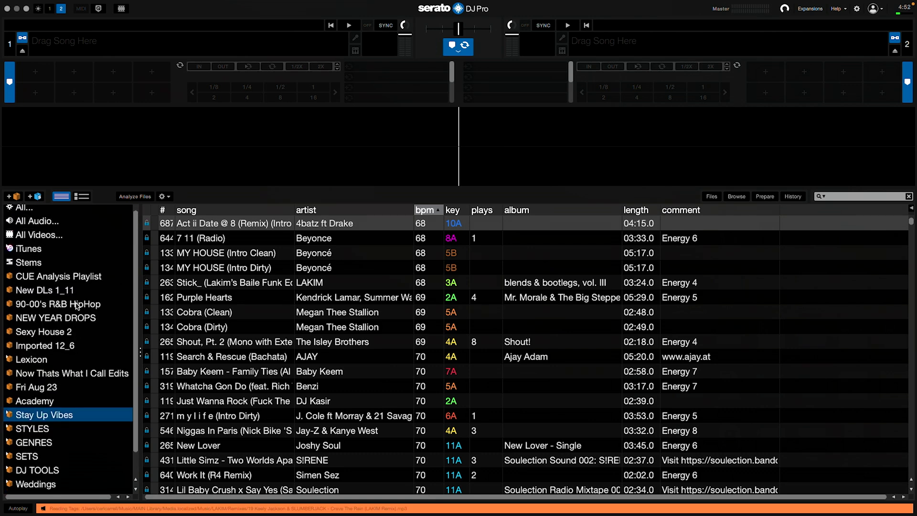
scroll(77, 306, down, 2)
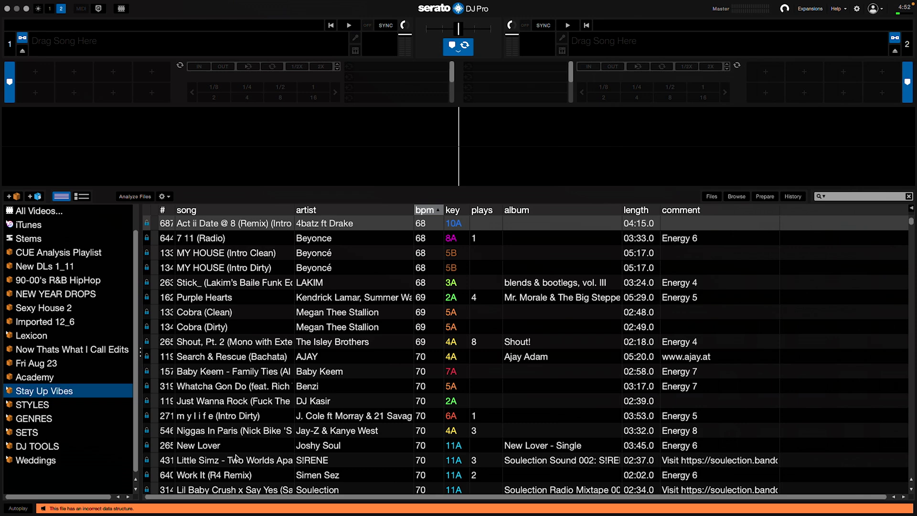
drag(231, 463, 467, 177)
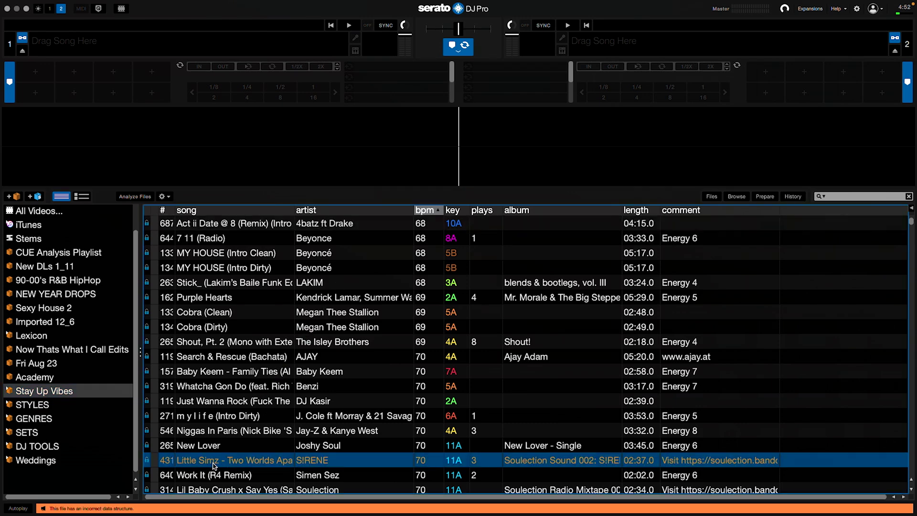
scroll(172, 371, down, 5)
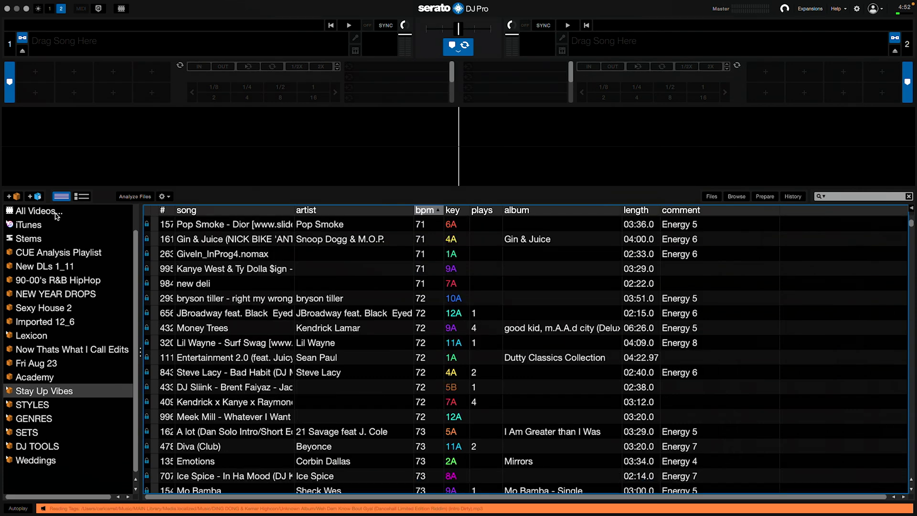
- Load Sticky (Radio) onto deck 1 and Moonlight onto deck 2 from the iTunes library
click(56, 213)
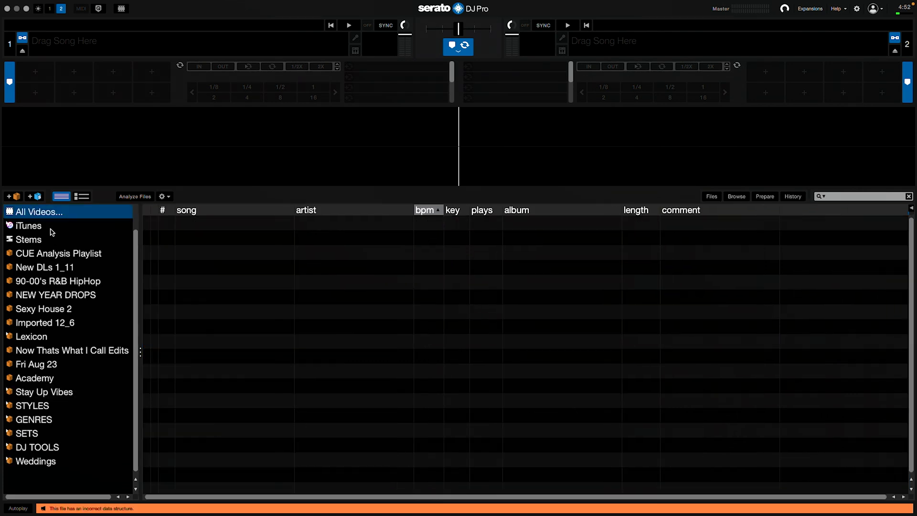
click(54, 228)
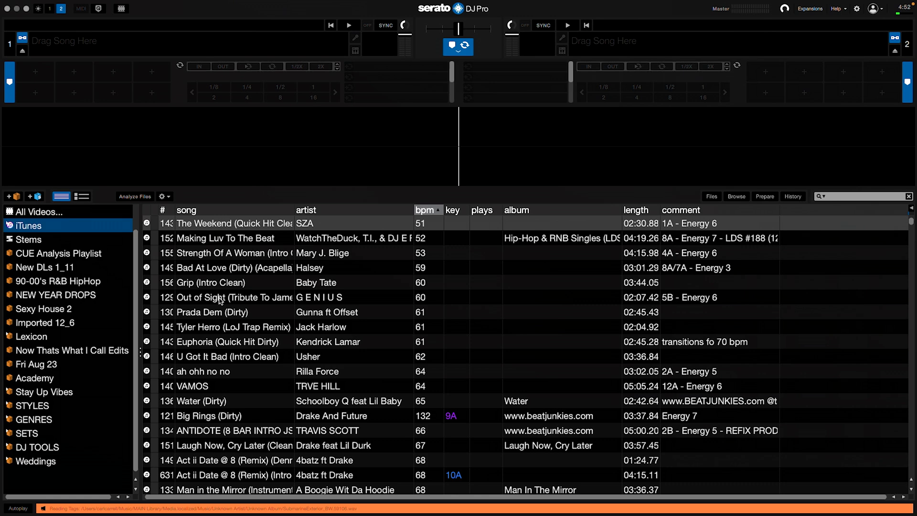
scroll(255, 298, down, 5)
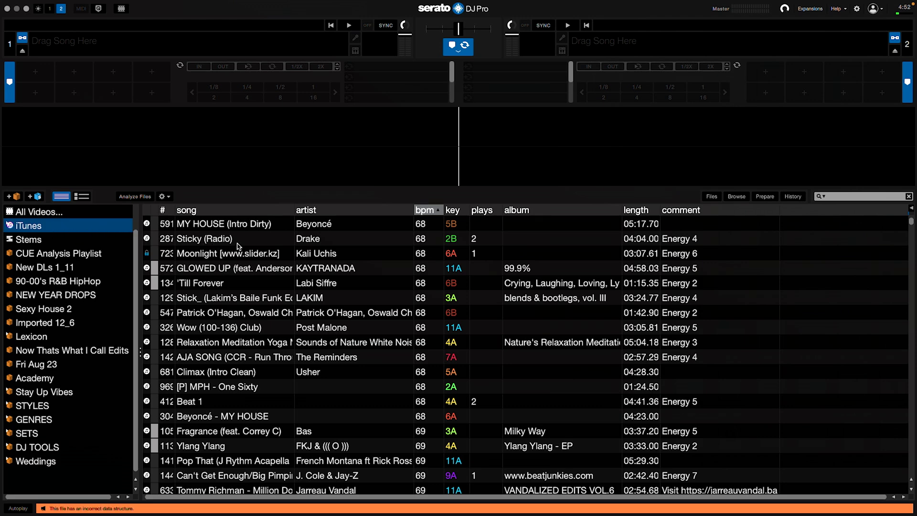
drag(221, 240, 362, 137)
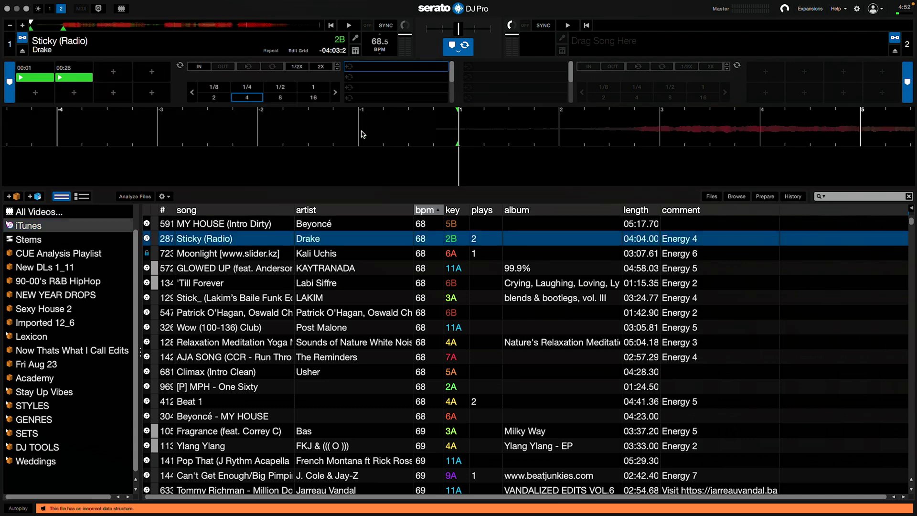
drag(217, 256, 365, 171)
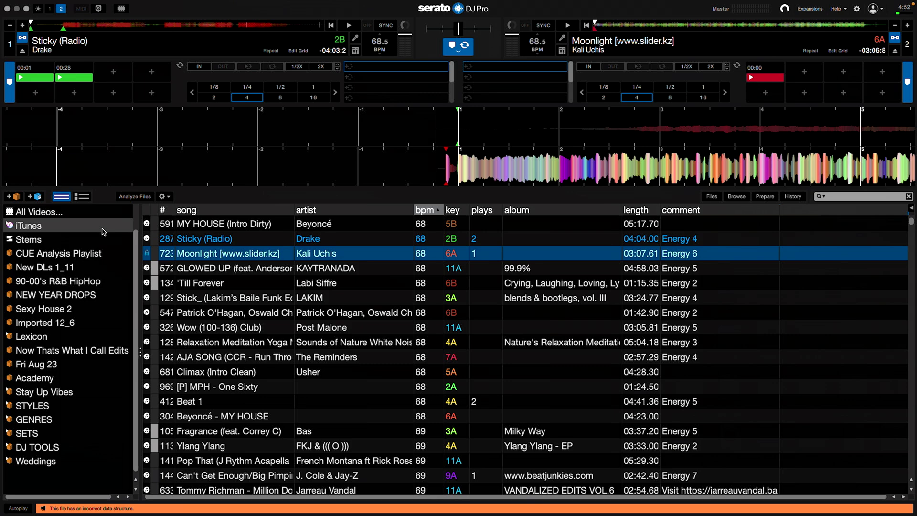
- Examine the iTunes library's tracks and its playlists, from 1hr Throwbacks n Vibes through Wedding
scroll(204, 277, down, 1)
scroll(204, 277, down, 10)
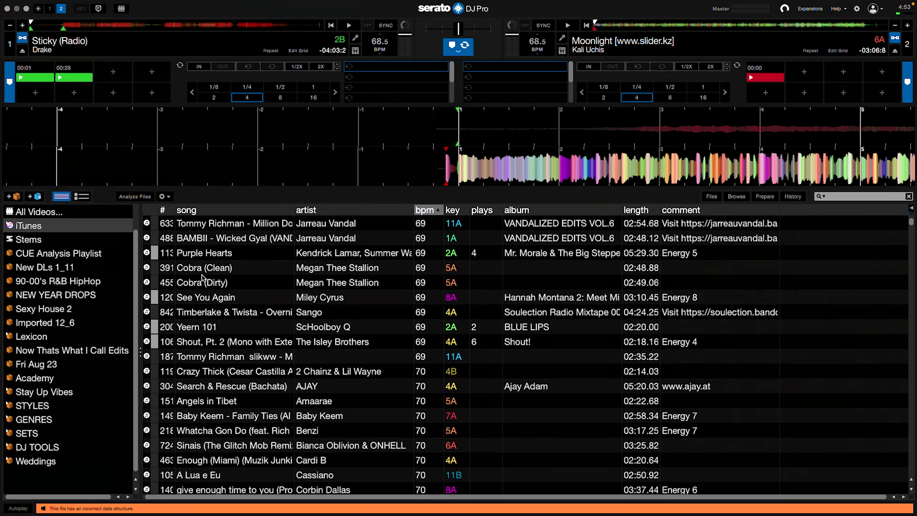
scroll(202, 277, down, 2)
click(11, 225)
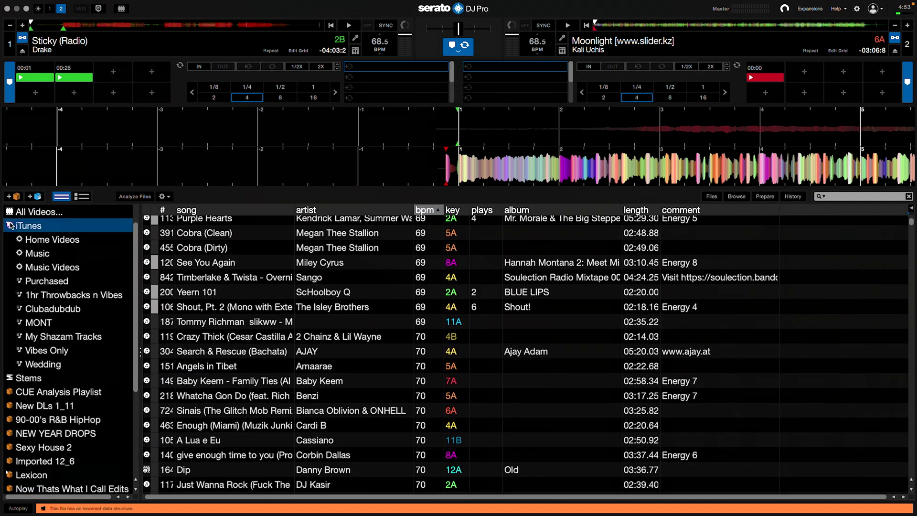
click(48, 296)
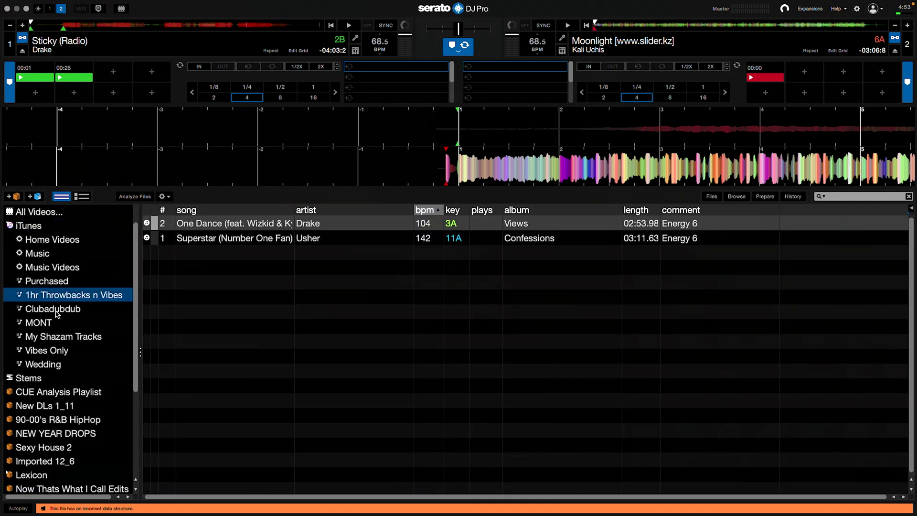
click(51, 324)
click(53, 336)
click(58, 311)
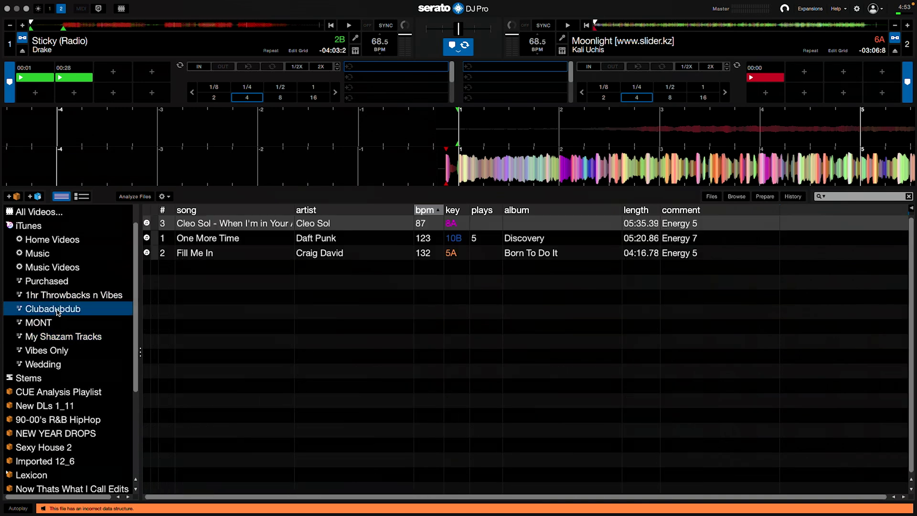
click(47, 350)
click(48, 364)
click(48, 322)
click(70, 308)
click(72, 295)
key(Left)
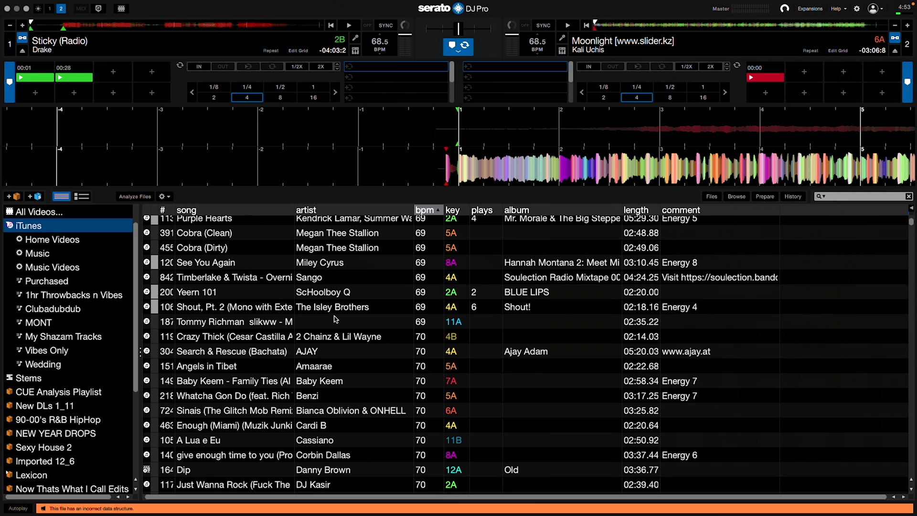
scroll(291, 335, down, 5)
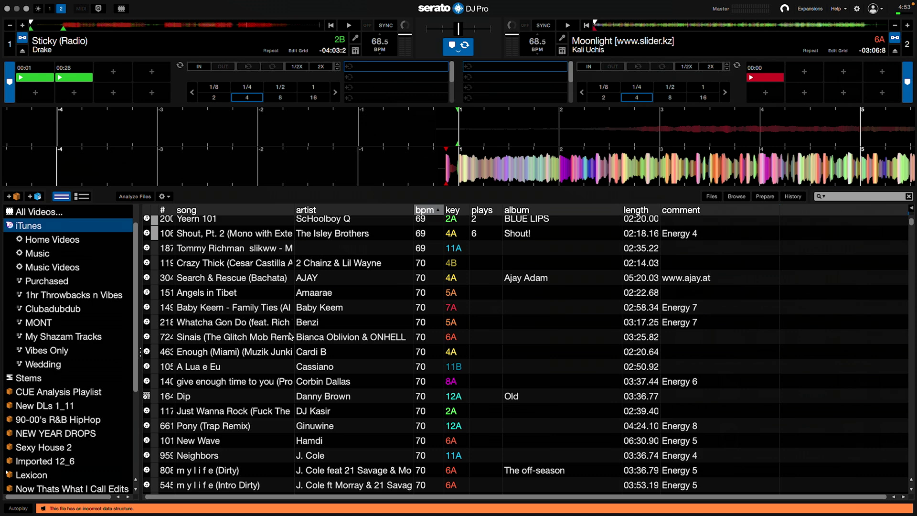
scroll(290, 336, down, 16)
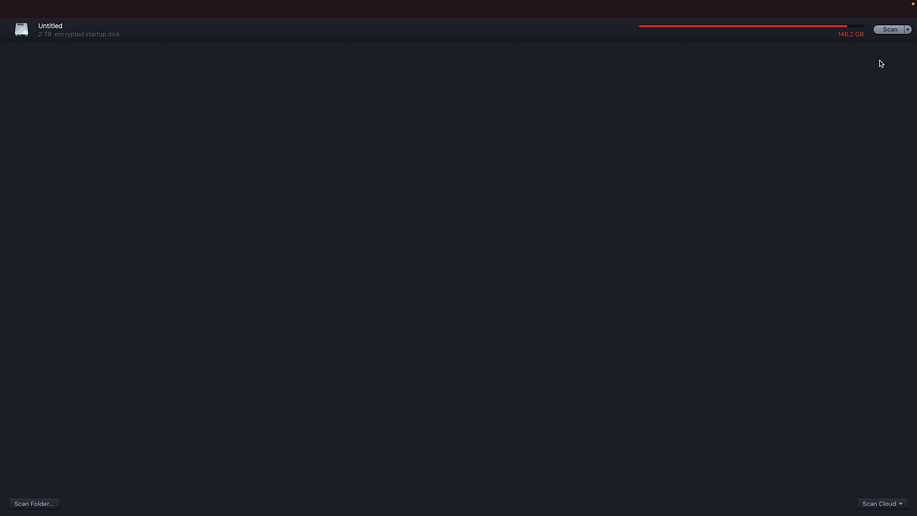
- Switch to DaisyDisk, scan the Untitled startup disk, and collect an item from the Desktop's ADCOLOR folder for deletion
click(890, 30)
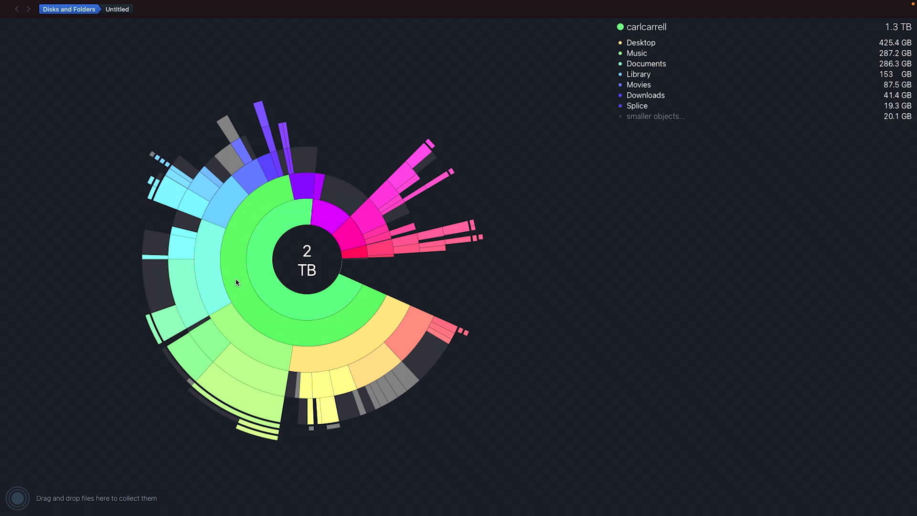
click(641, 42)
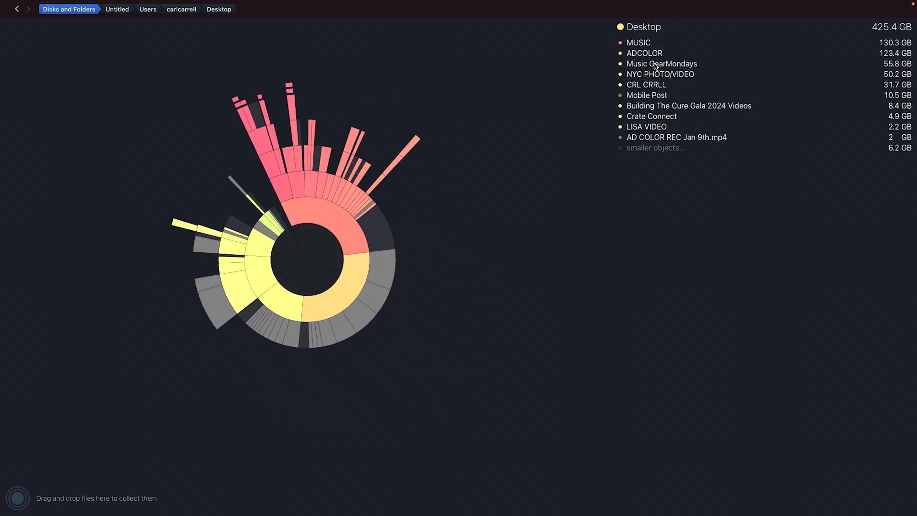
click(652, 54)
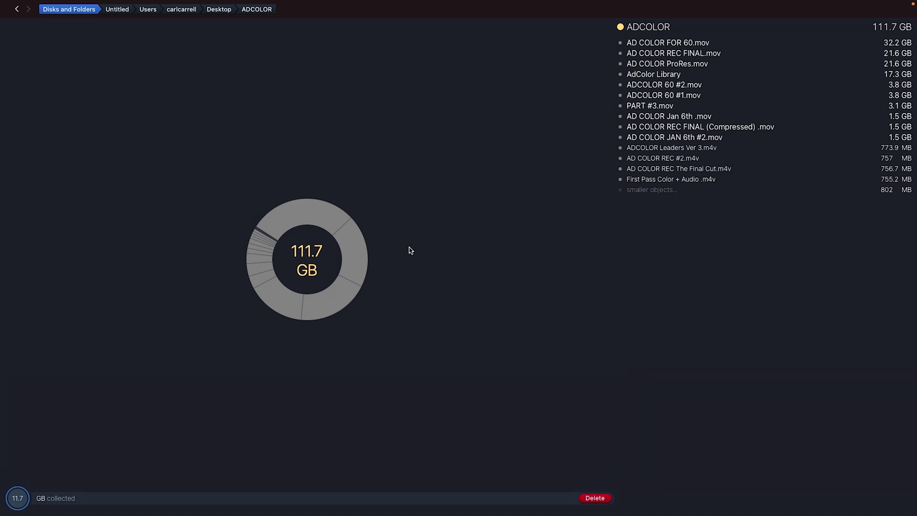
mouse_move(21, 19)
click(49, 21)
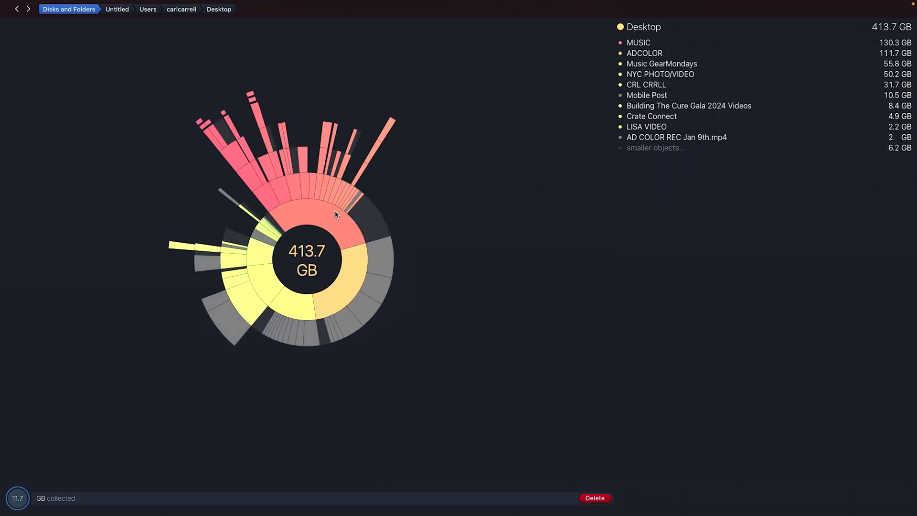
click(18, 9)
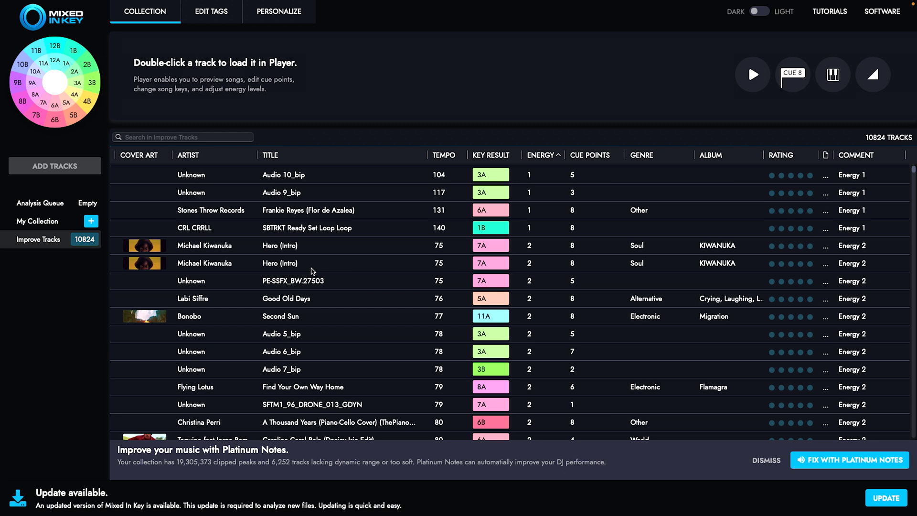
- Switch to Mixed In Key and look through the Improve Tracks list for energy levels, keys and cue points
scroll(311, 270, down, 5)
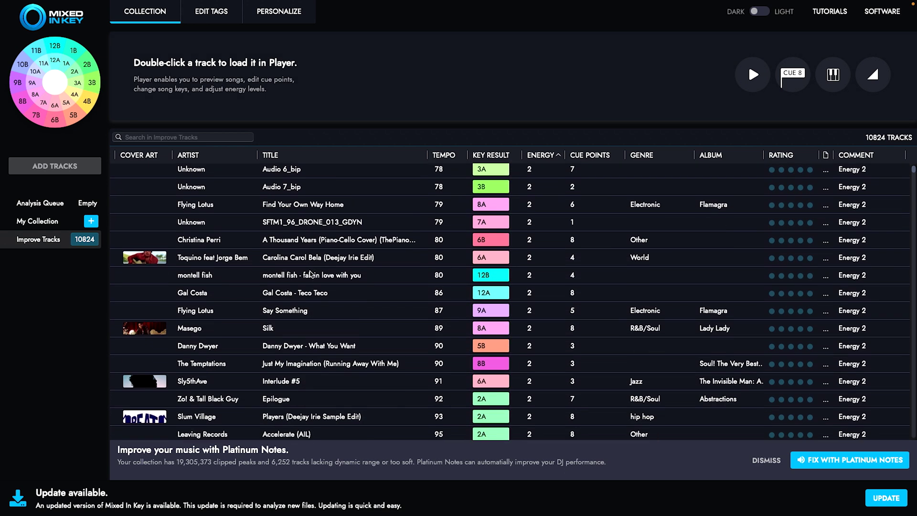
scroll(310, 273, down, 7)
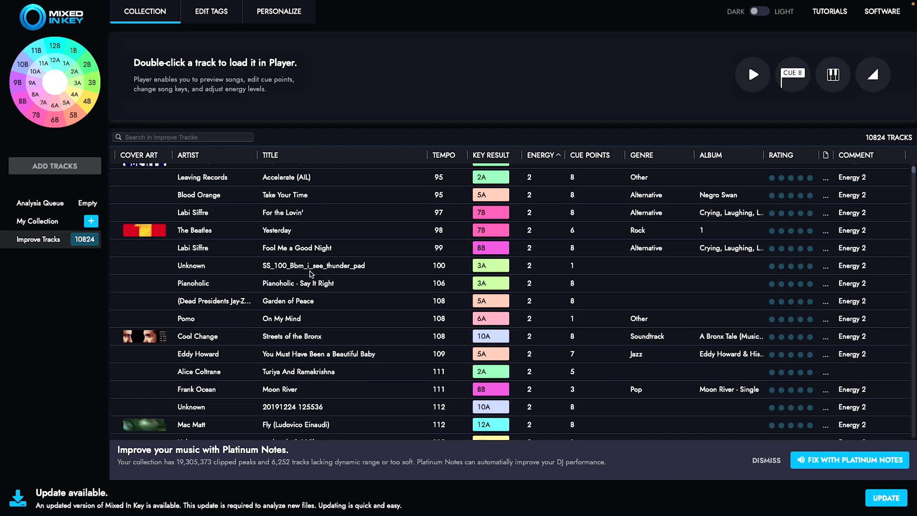
scroll(311, 273, down, 2)
scroll(337, 254, down, 10)
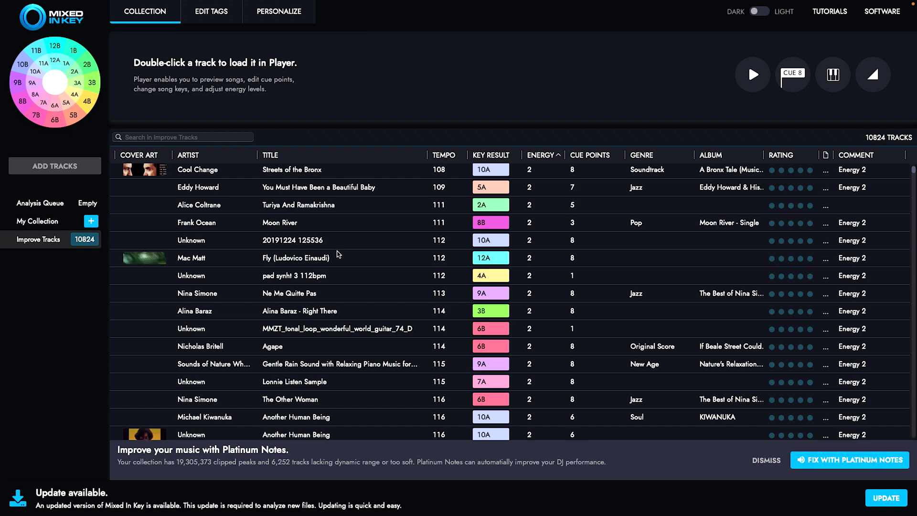
scroll(337, 252, down, 13)
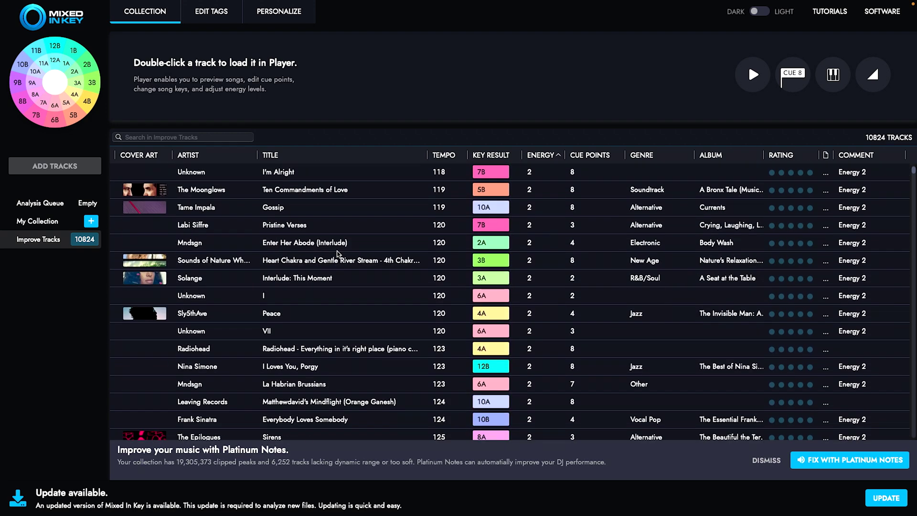
- Examine the energy 2 and 3 tracks in the Improve Tracks list, comparing their tempos, key results and cue points
scroll(433, 266, down, 5)
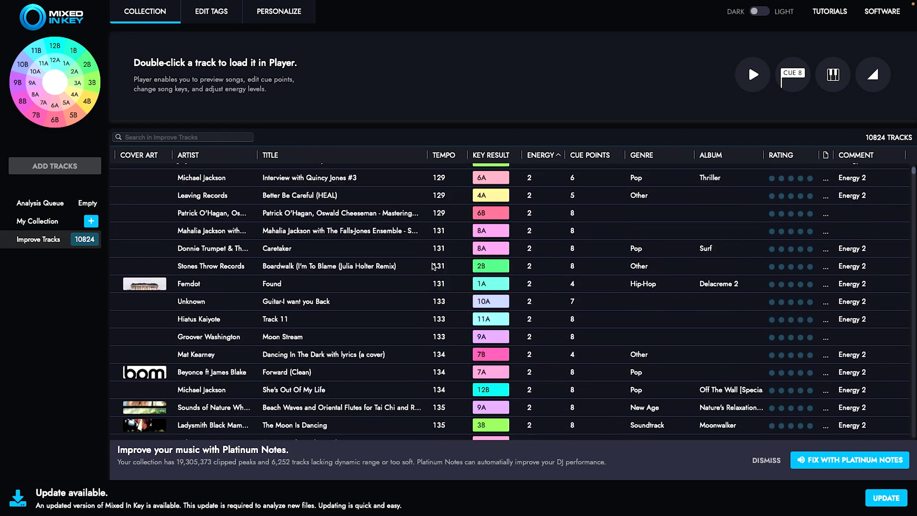
scroll(433, 266, up, 20)
scroll(433, 266, up, 15)
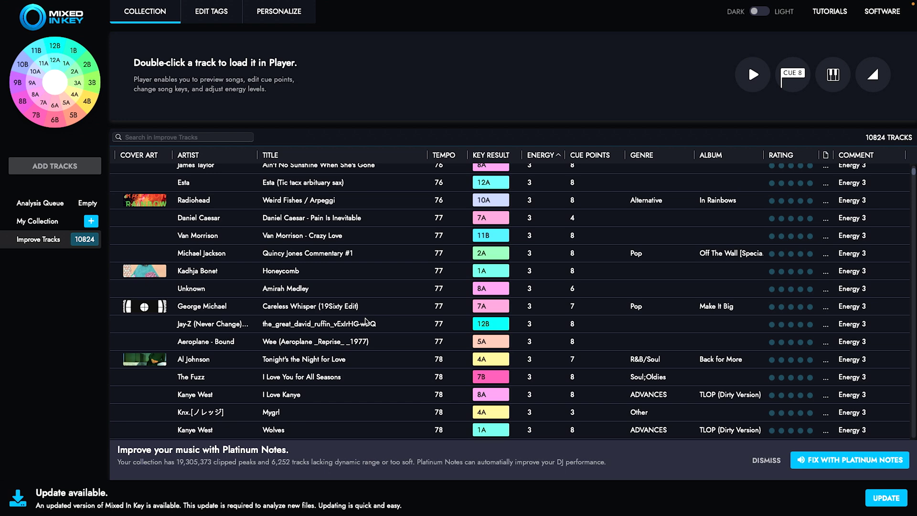
scroll(366, 321, down, 5)
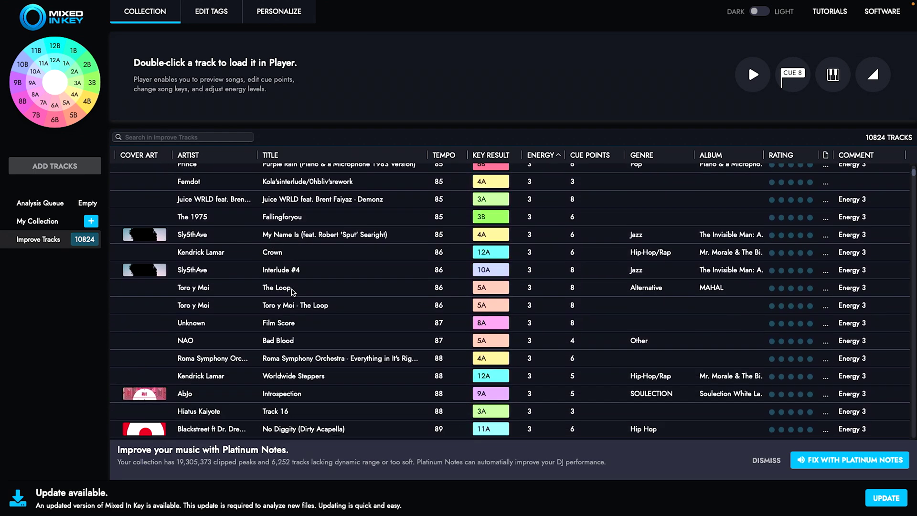
scroll(293, 292, down, 3)
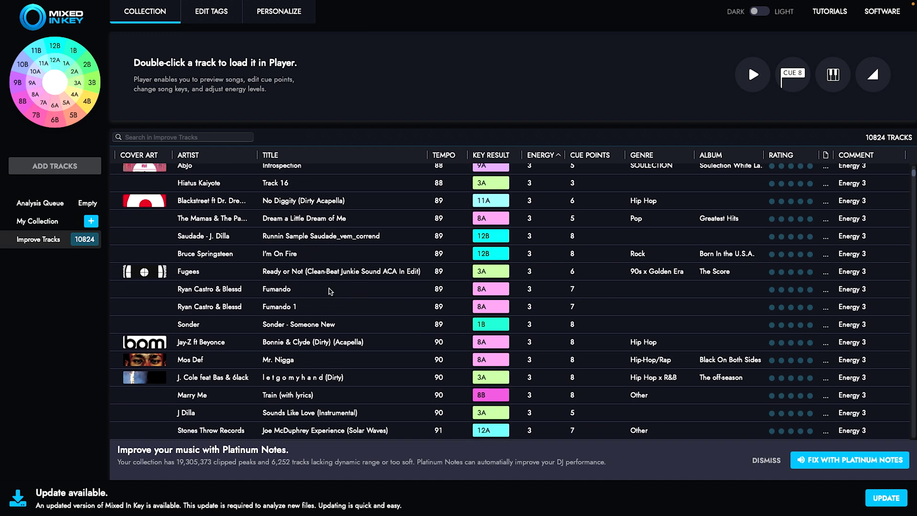
scroll(449, 270, down, 3)
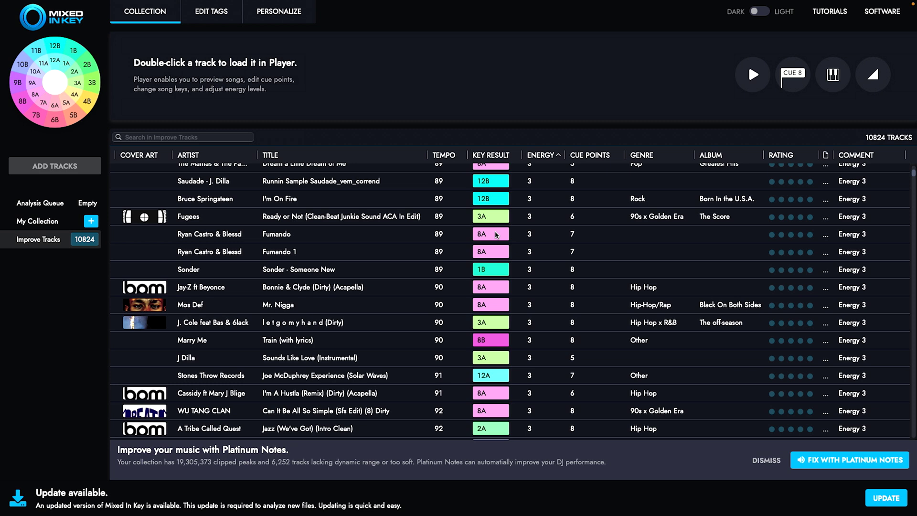
scroll(438, 258, down, 5)
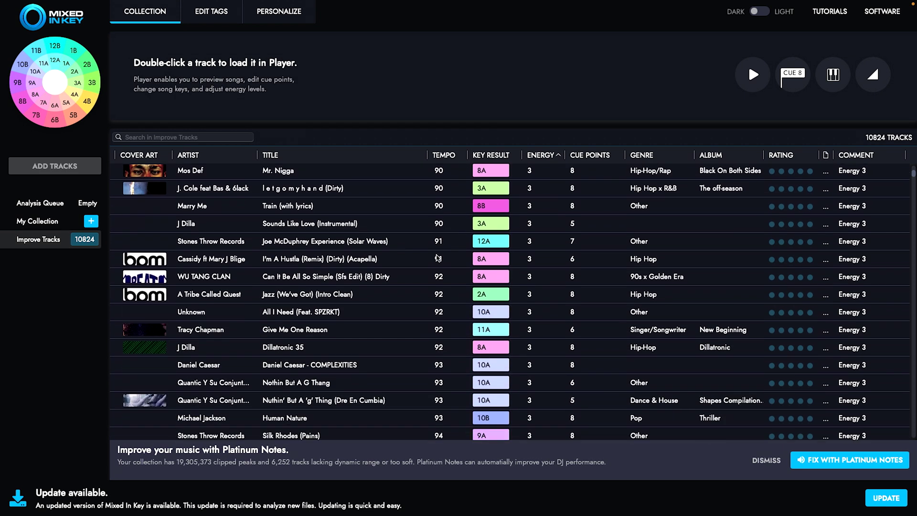
scroll(438, 258, down, 6)
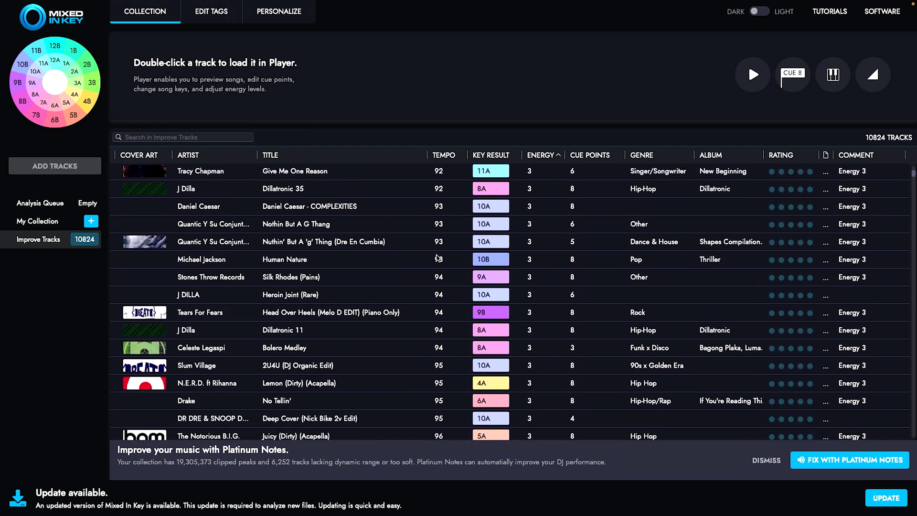
scroll(438, 258, down, 5)
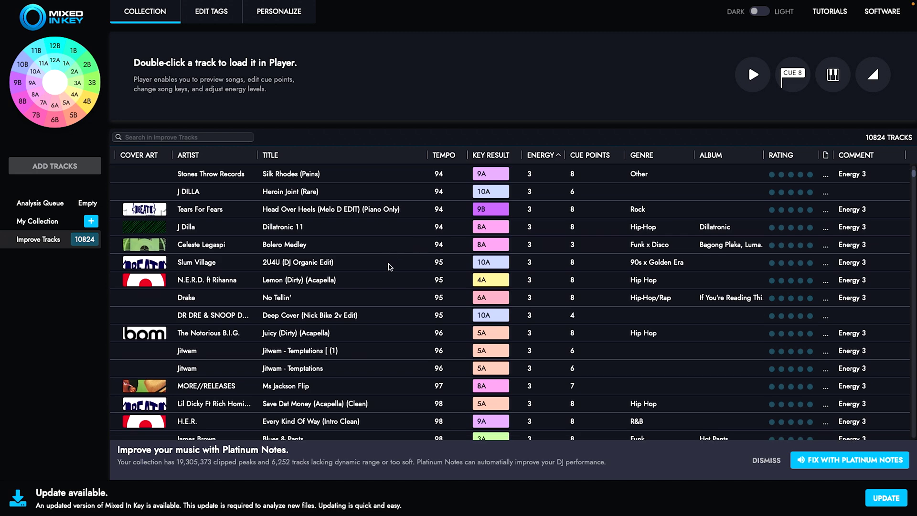
scroll(389, 263, down, 10)
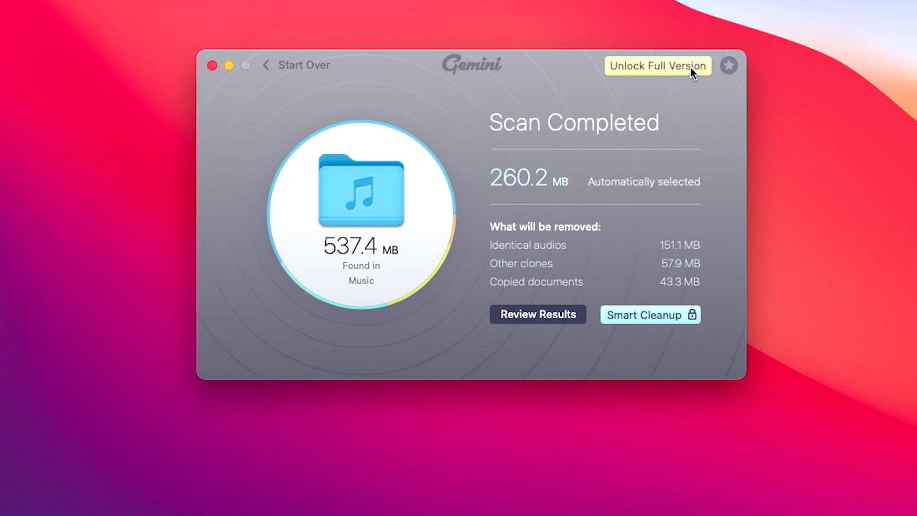
- Switch to Gemini 2, start over with the Music folder as the scan location, and scan it for duplicates
click(269, 67)
key(Return)
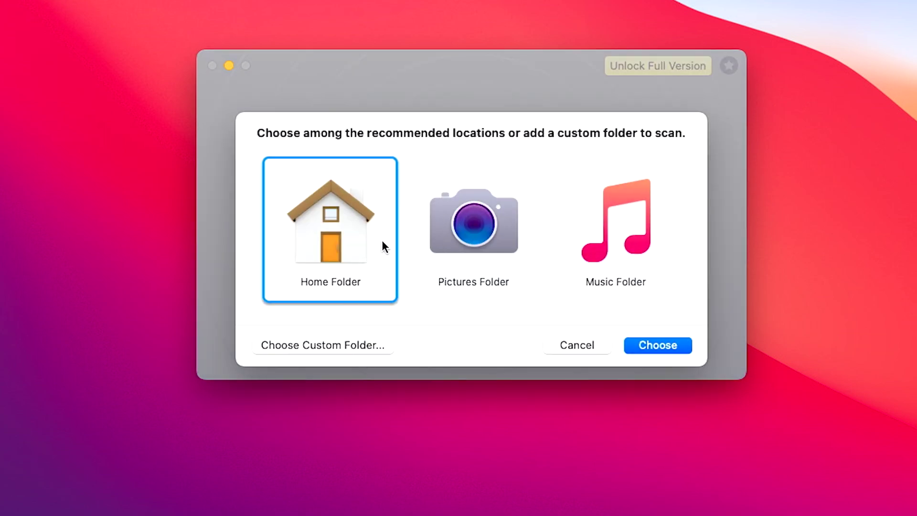
key(Return)
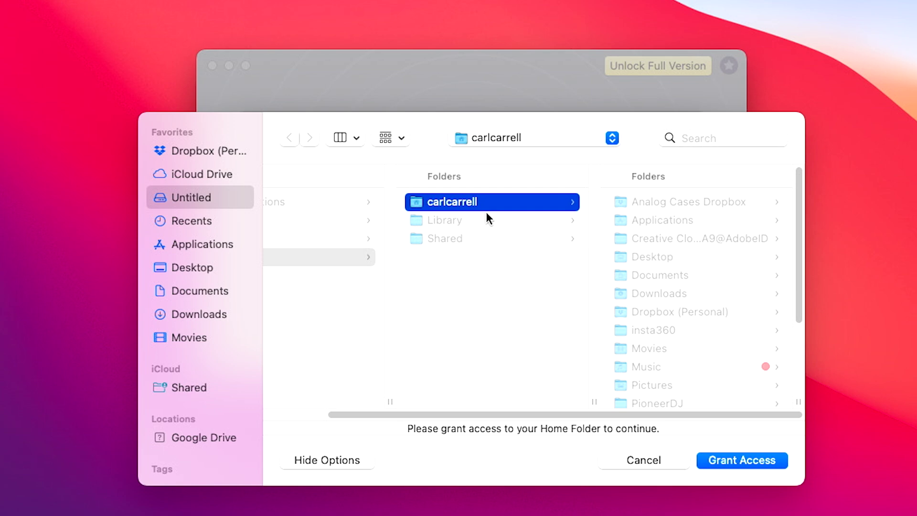
click(643, 459)
double_click(609, 186)
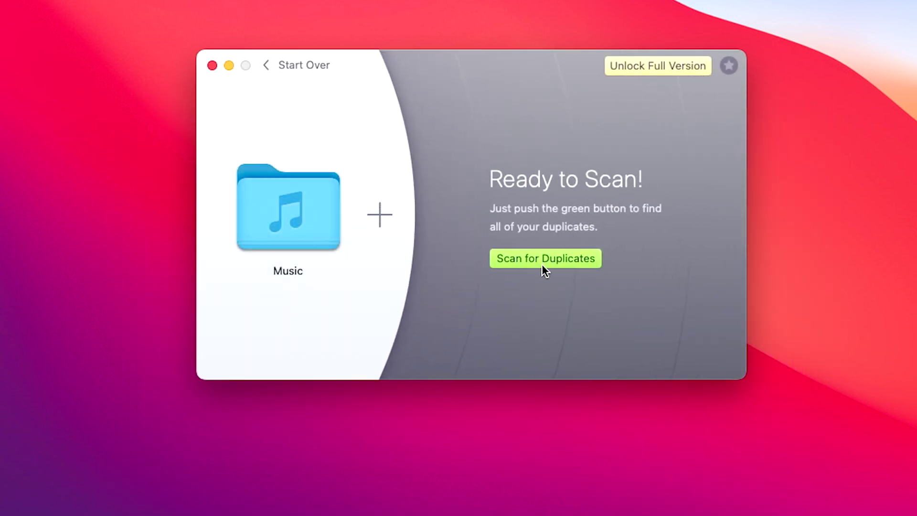
click(535, 258)
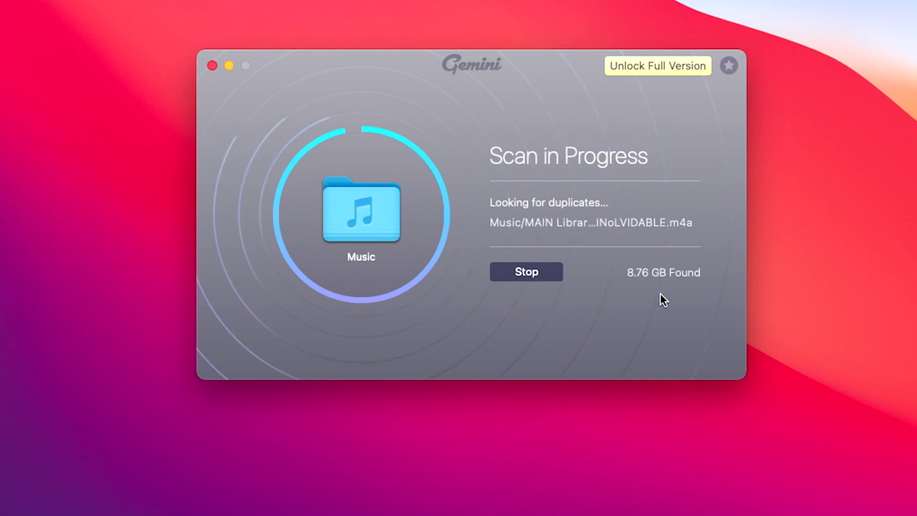
click(552, 316)
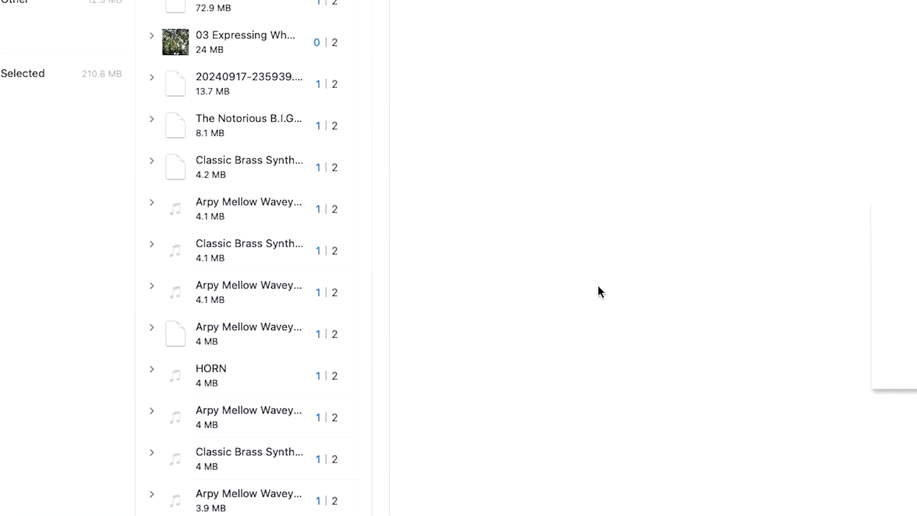
scroll(247, 87, down, 4)
scroll(248, 89, up, 4)
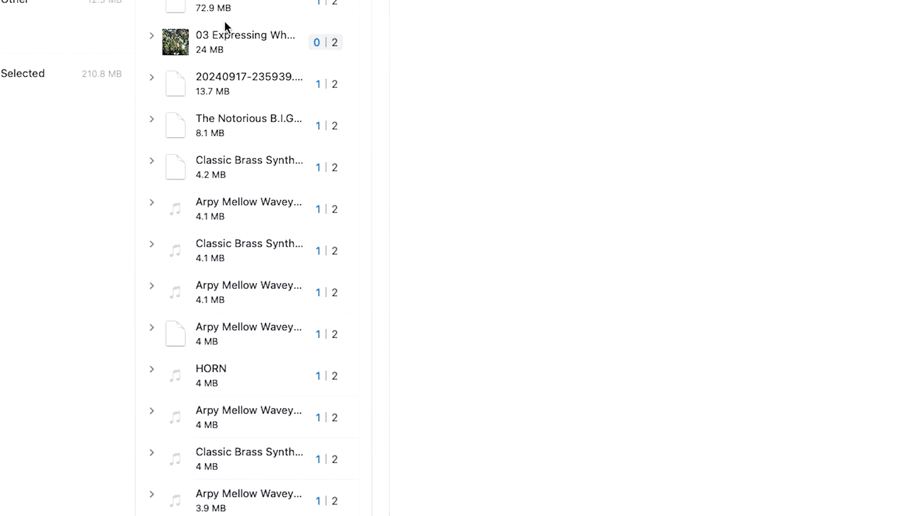
click(107, 107)
click(107, 106)
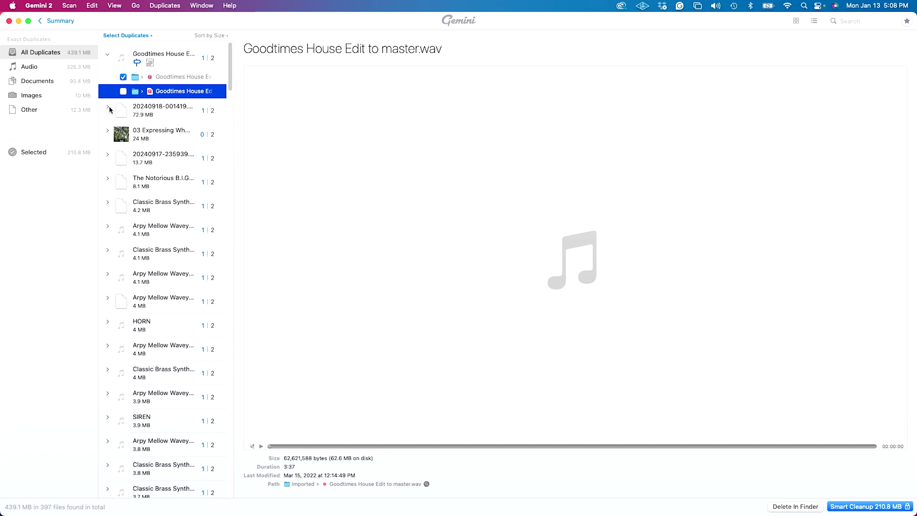
click(107, 107)
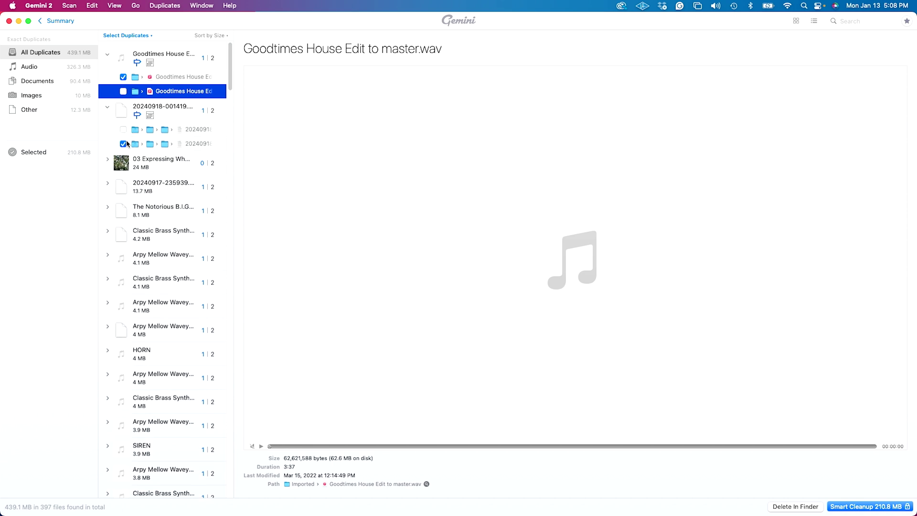
- Expand the 03 Expressing What Matters group and compare the file details of its two copies
click(167, 163)
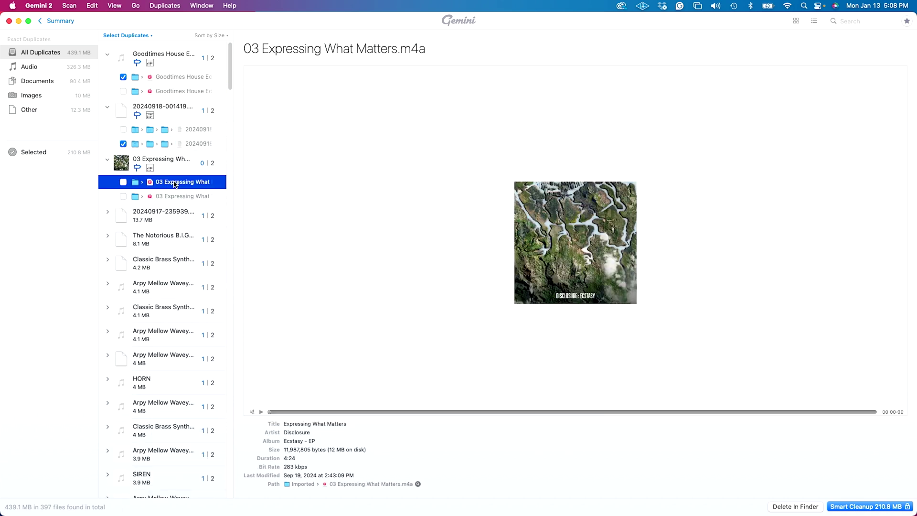
click(172, 196)
click(184, 183)
click(184, 196)
click(184, 183)
click(181, 198)
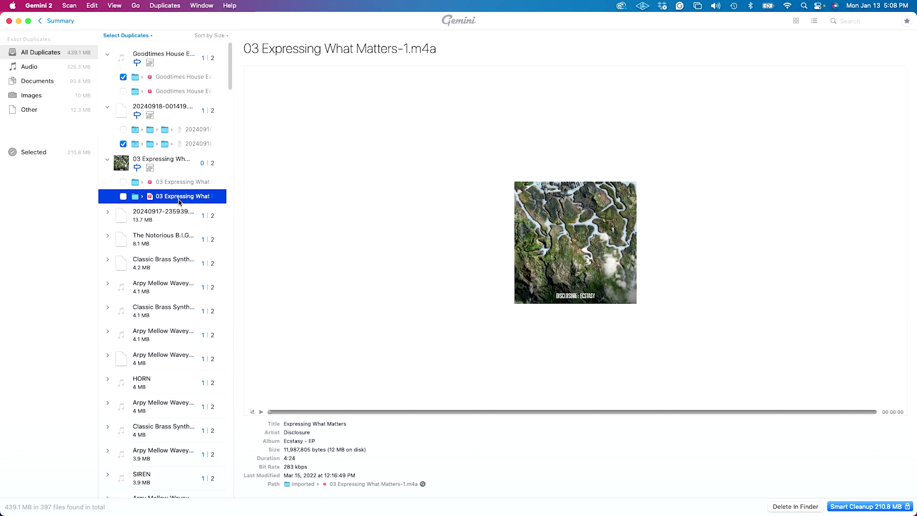
click(182, 182)
click(179, 196)
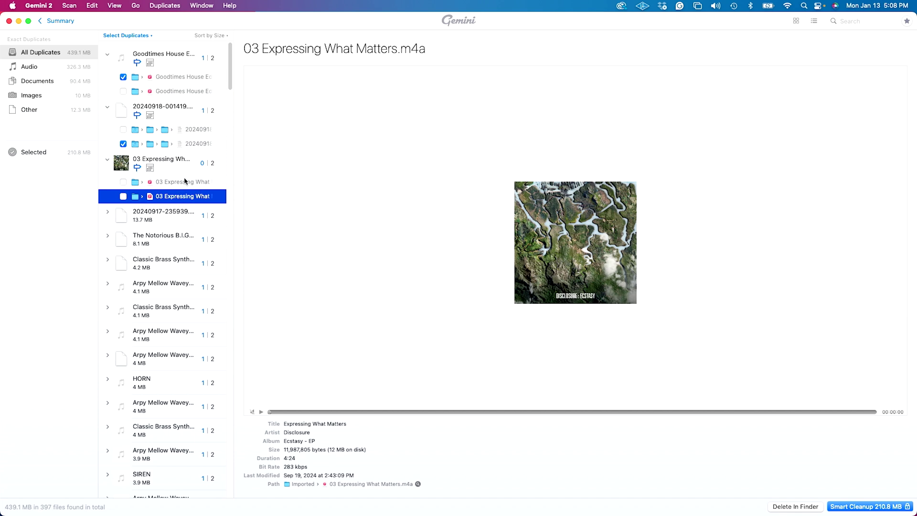
click(186, 182)
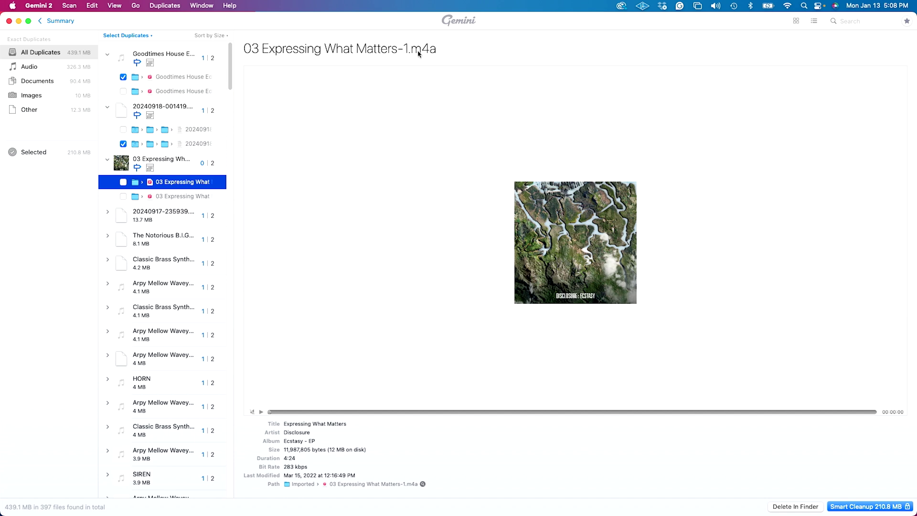
click(153, 196)
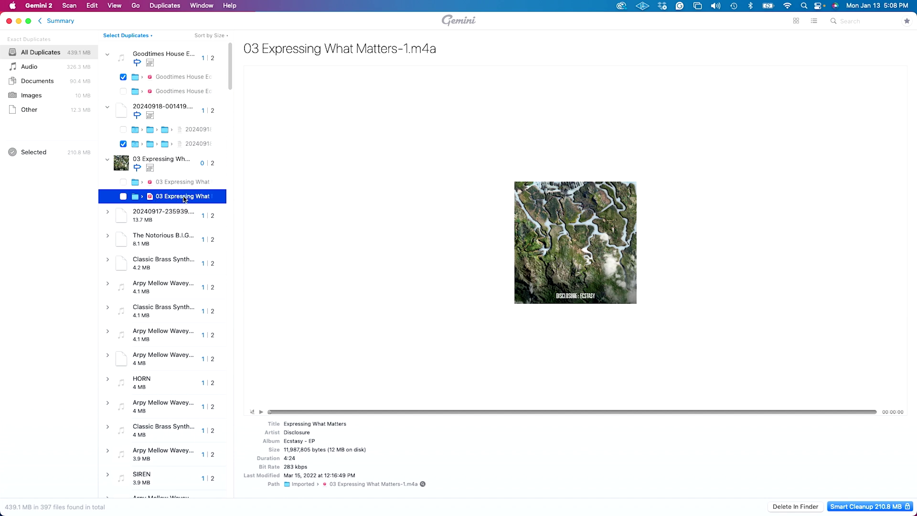
click(113, 215)
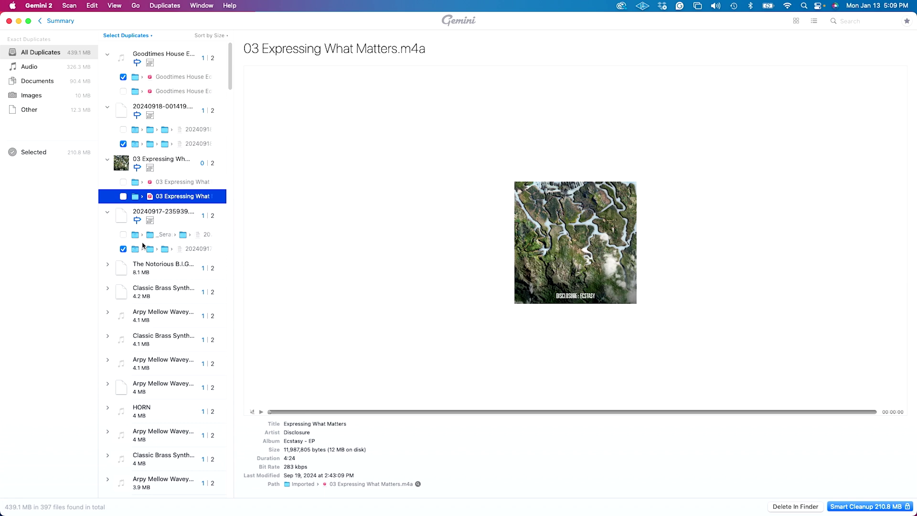
click(163, 315)
scroll(177, 296, down, 20)
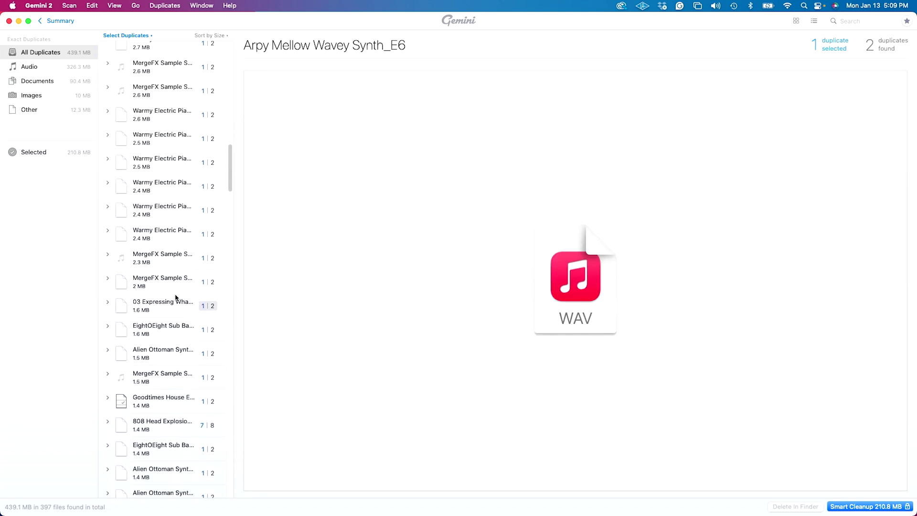
scroll(176, 297, down, 20)
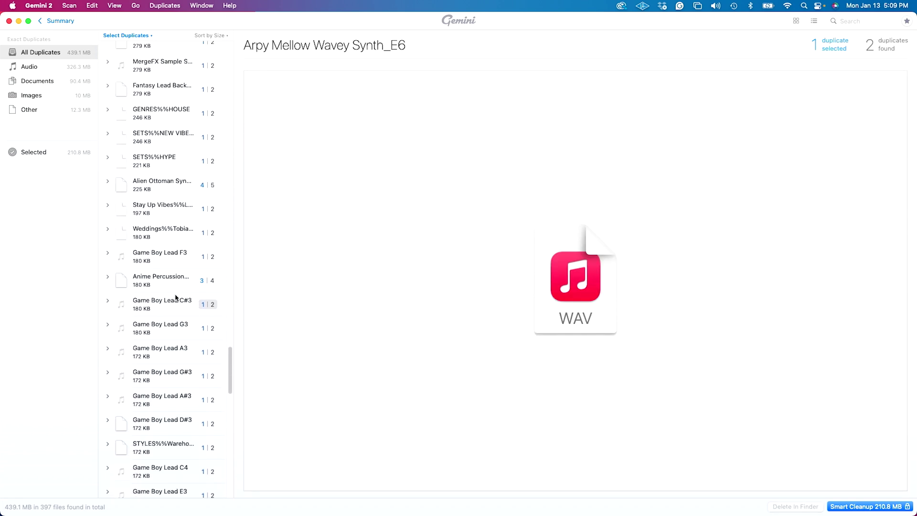
scroll(176, 298, down, 15)
scroll(164, 156, up, 20)
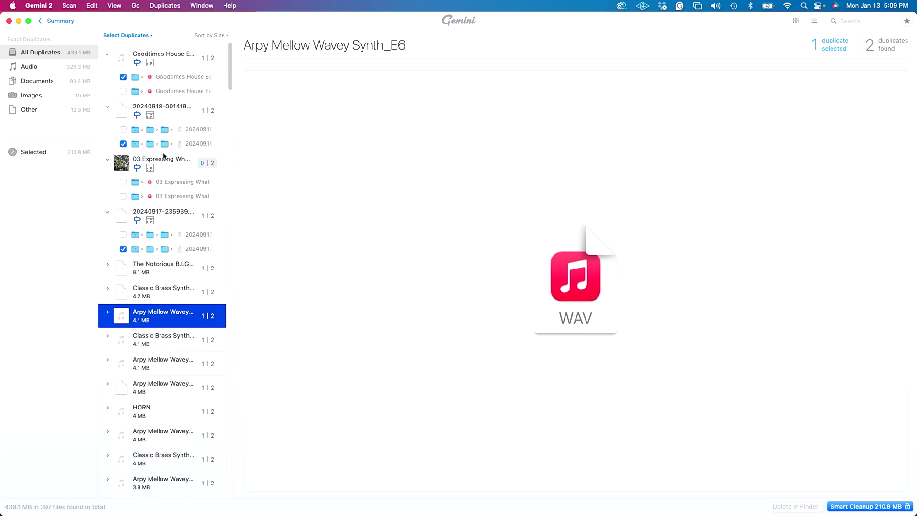
- Look over the duplicates list again and preview the Goodtimes House Edit to master-1.wav copy's file details
scroll(131, 344, down, 5)
scroll(131, 364, up, 5)
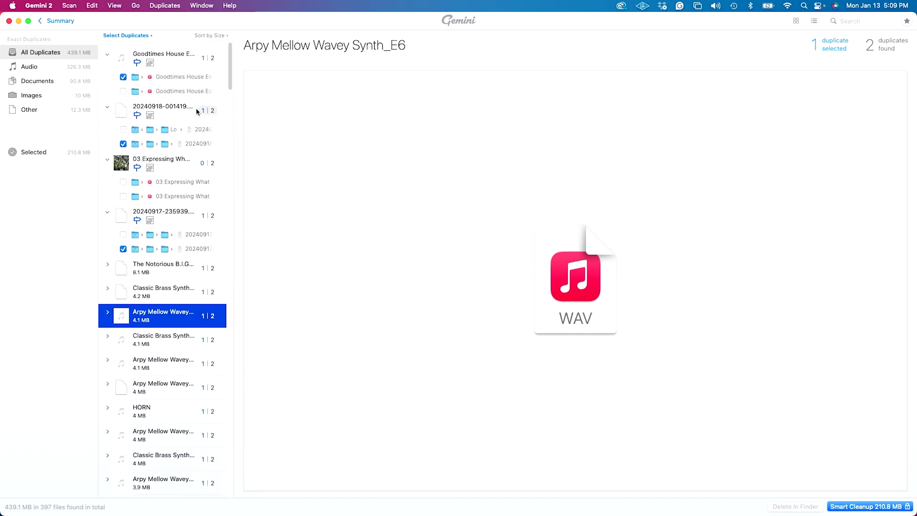
scroll(197, 164, down, 6)
scroll(210, 152, down, 10)
scroll(225, 139, up, 15)
click(168, 81)
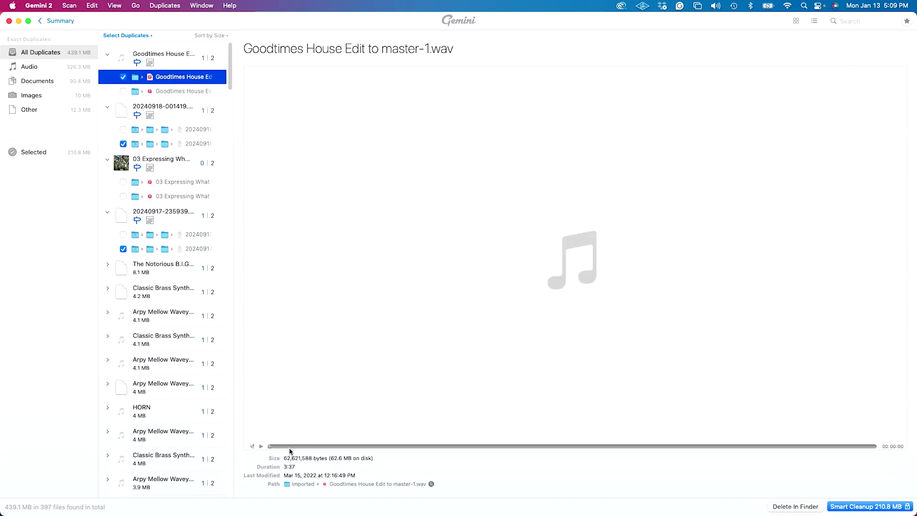